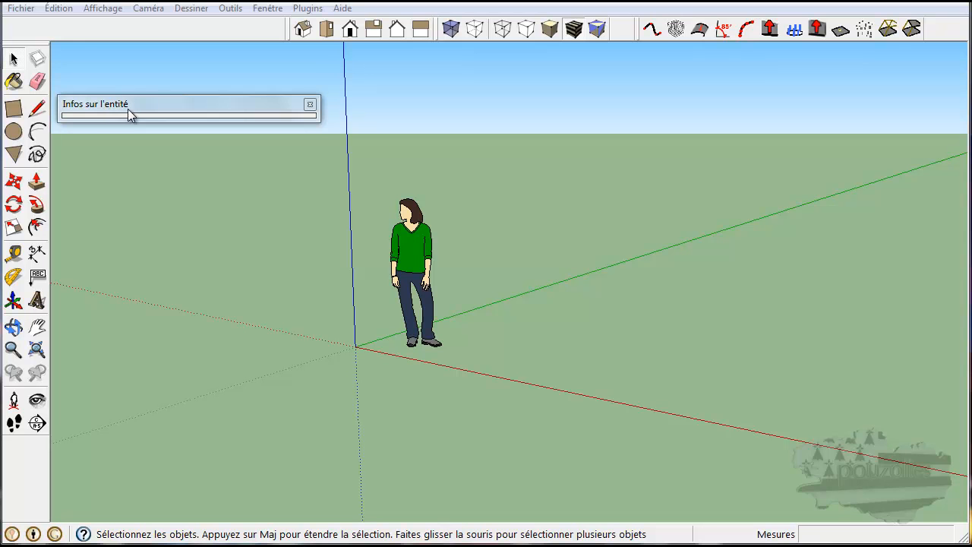
Bring up the Infos sur l'entité window and try unfolding and folding it.
click(268, 8)
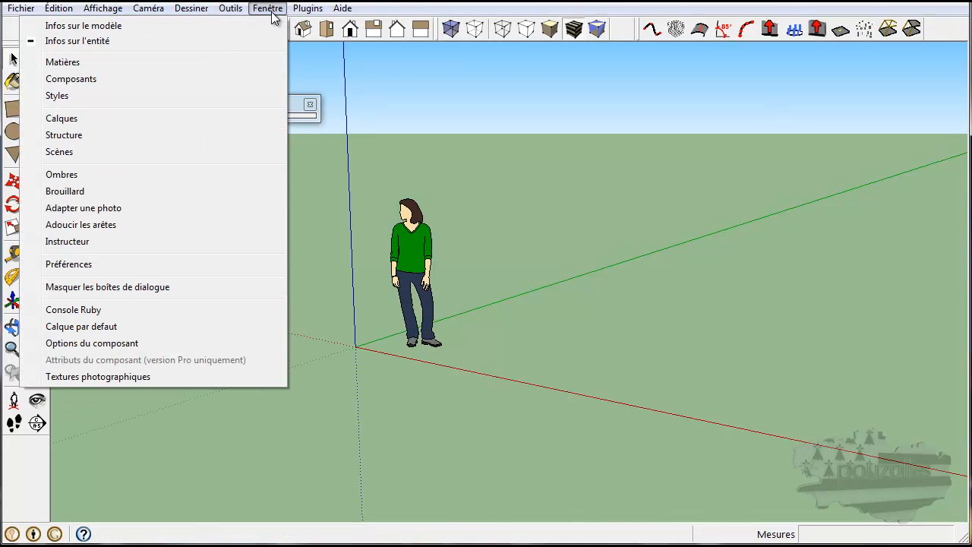
click(119, 43)
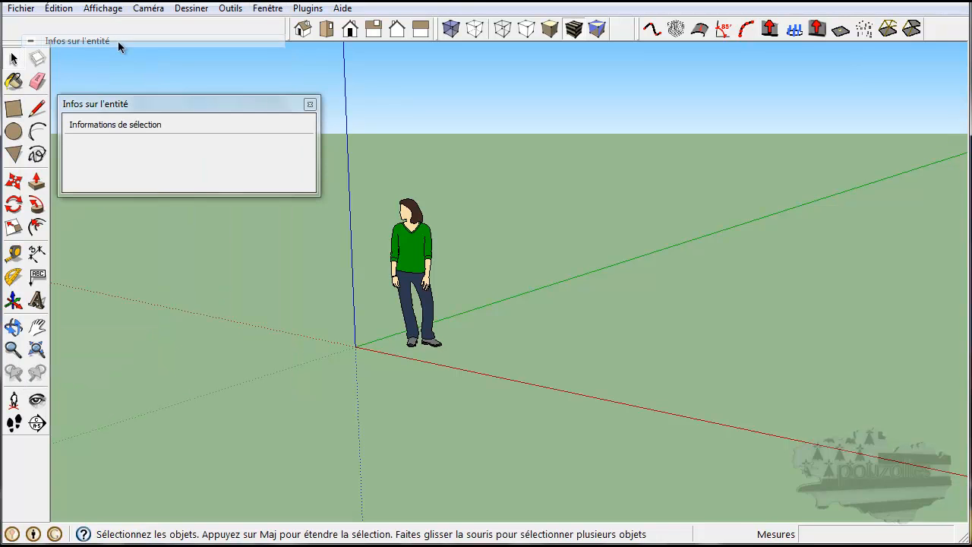
click(200, 105)
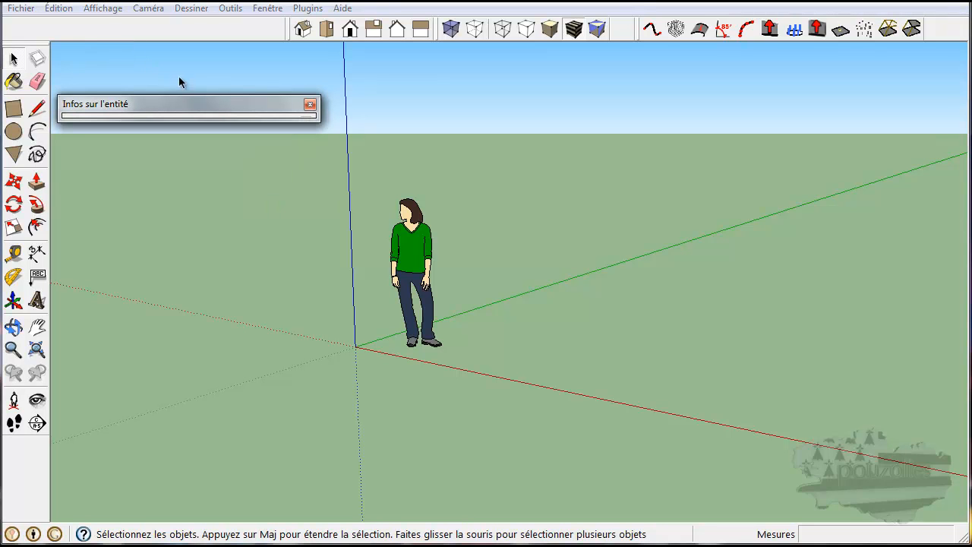
click(181, 105)
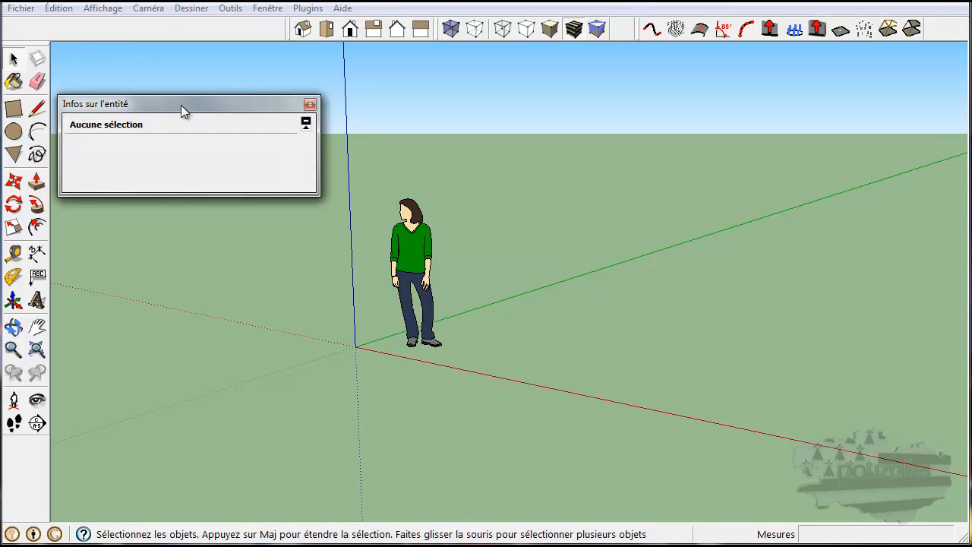
click(181, 104)
click(181, 105)
click(181, 104)
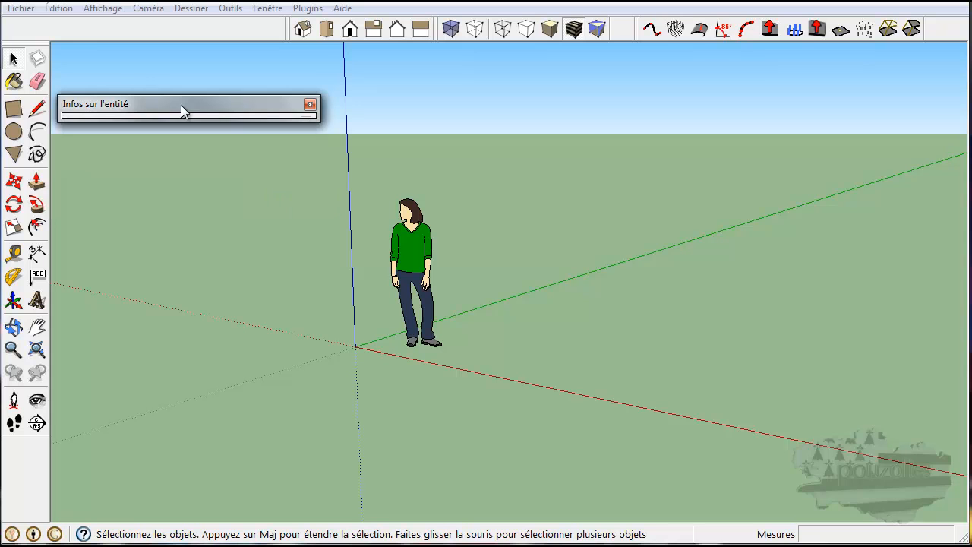
Reposition the Infos sur l'entité window higher in the drawing area and unfold it.
drag(181, 106, 262, 546)
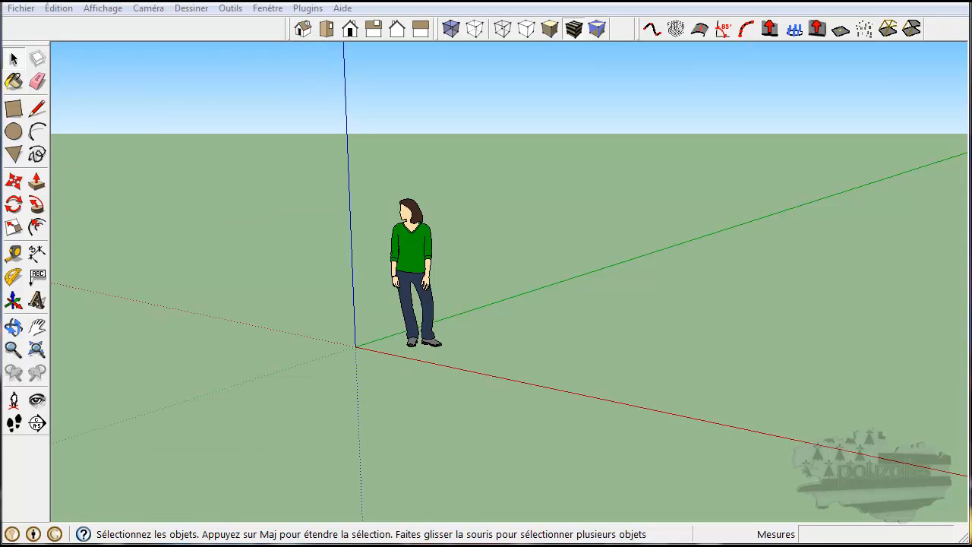
mouse_move(262, 546)
mouse_down()
mouse_move(248, 227)
mouse_move(182, 47)
mouse_move(245, 210)
mouse_move(247, 546)
mouse_up()
drag(247, 546, 188, 68)
click(188, 69)
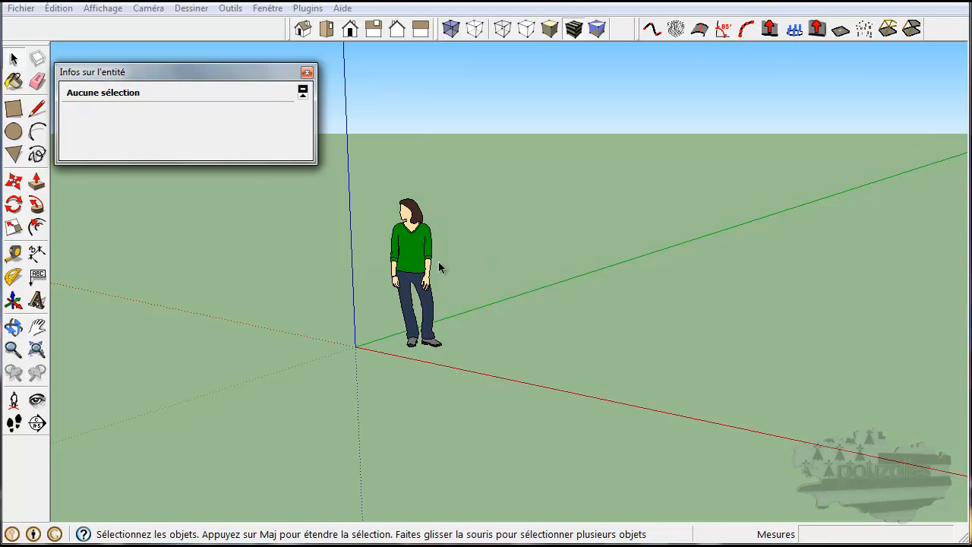
Select the standing woman component to inspect its entity information, checking it against an empty selection.
click(418, 251)
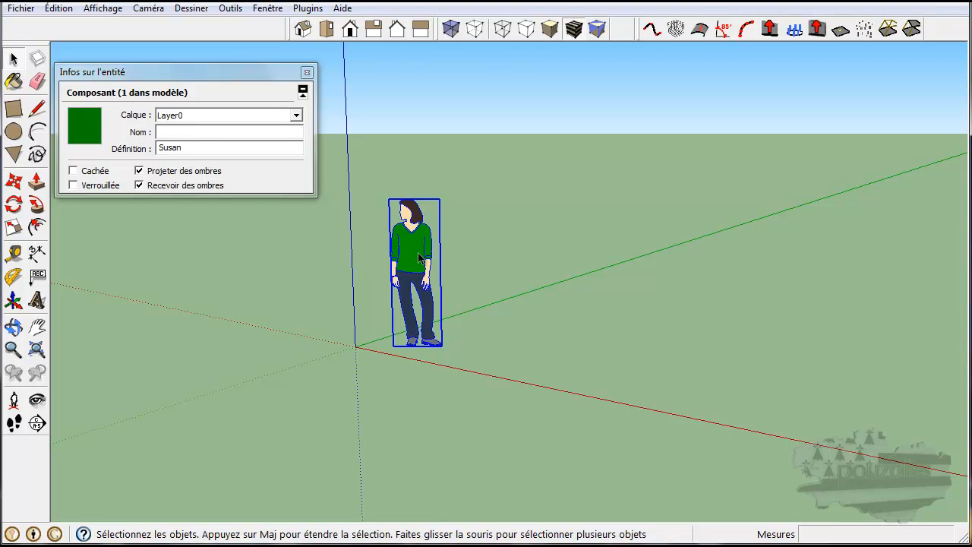
click(447, 229)
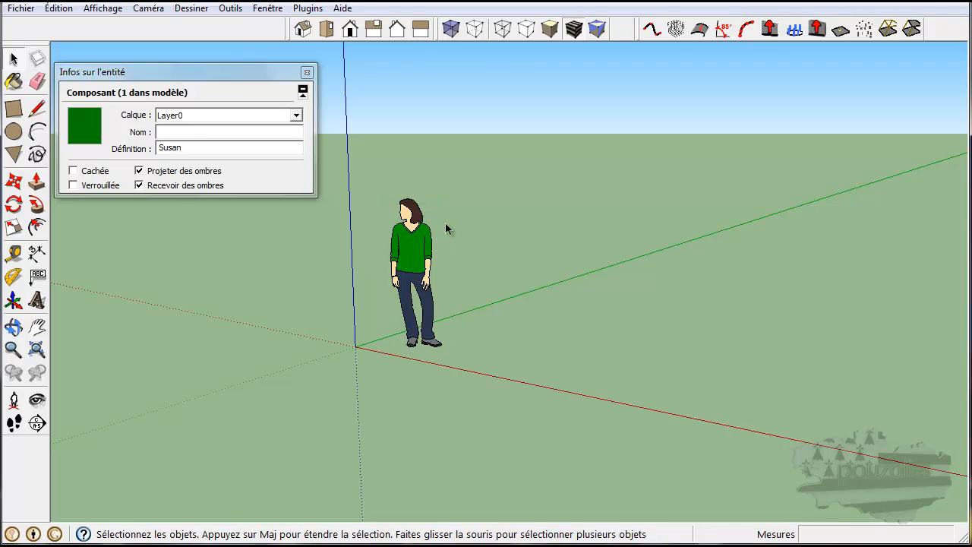
click(410, 239)
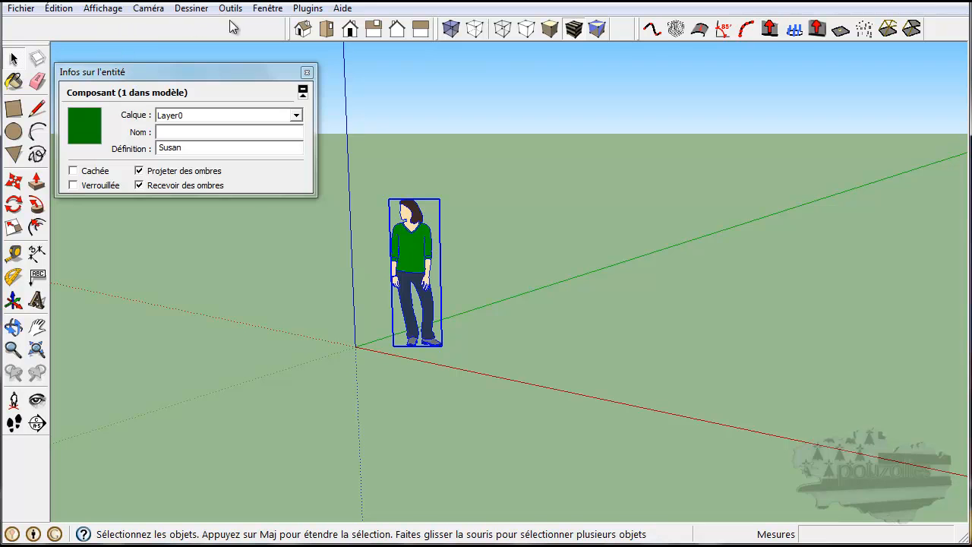
Turn on the display of shadows in the model and view the figure's shadow from above.
click(95, 9)
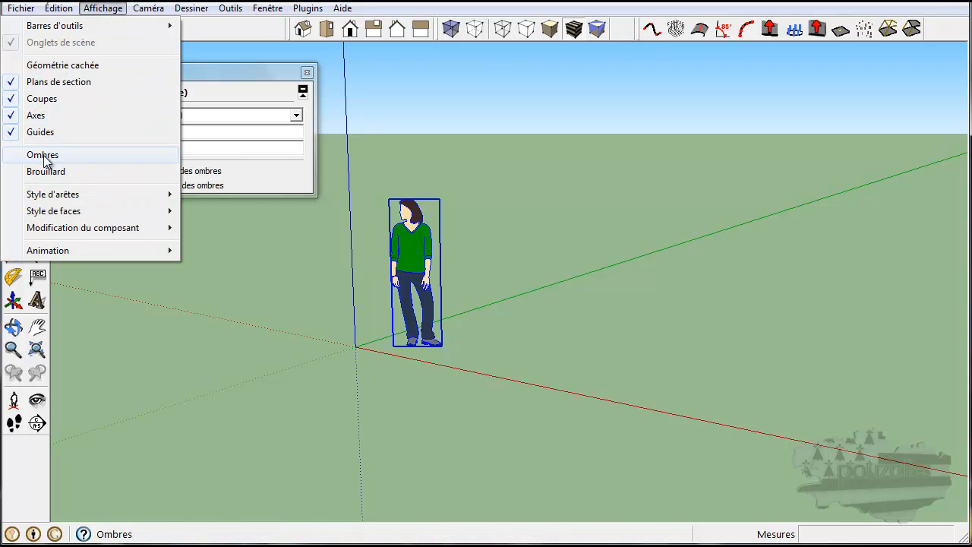
click(43, 155)
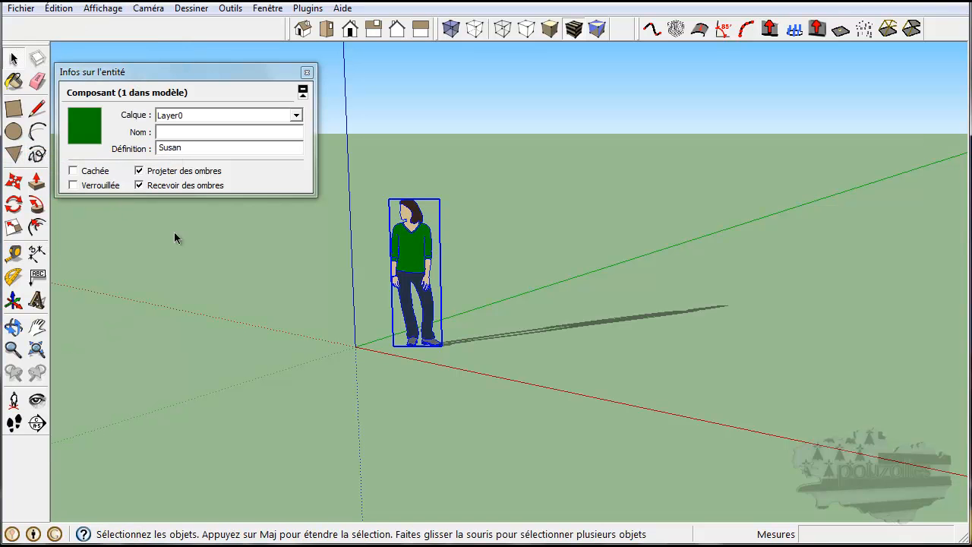
middle_drag(356, 430, 528, 470)
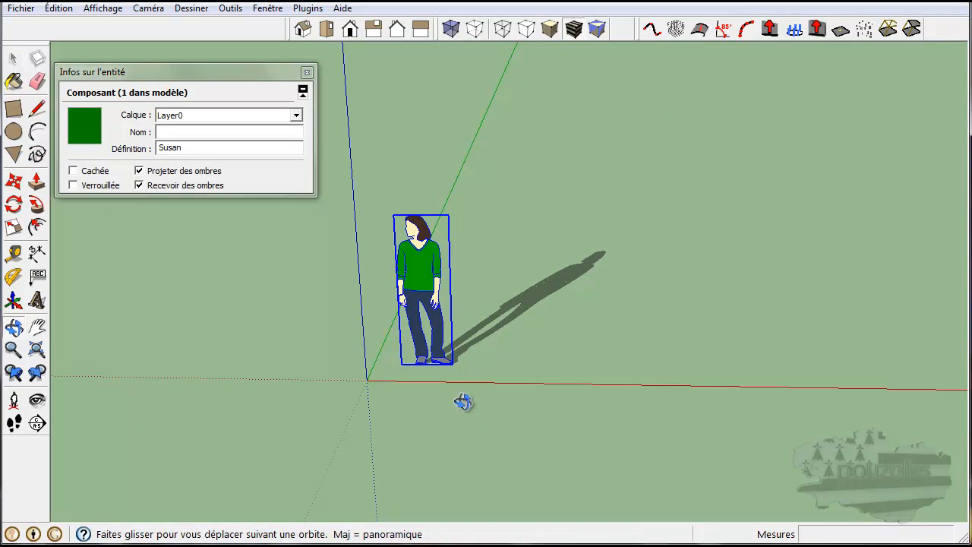
middle_drag(458, 400, 464, 419)
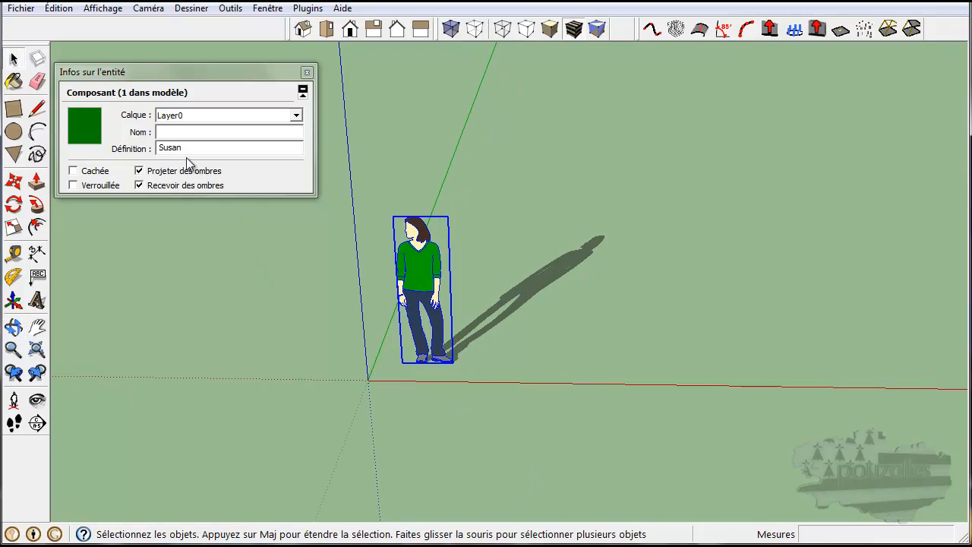
Try switching the Projeter des ombres option off and back on for the figure on open ground.
click(139, 171)
click(139, 172)
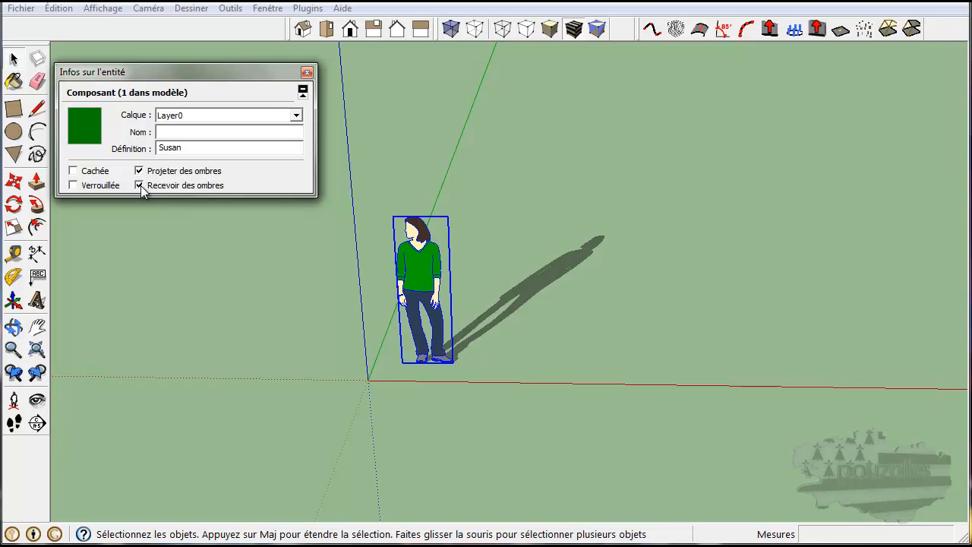
click(416, 260)
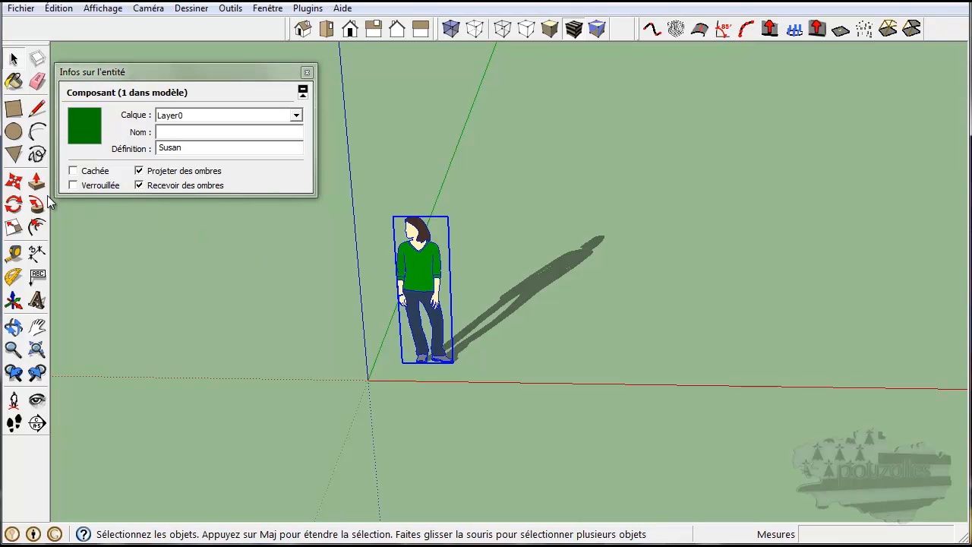
Draw a rectangle about 3.5 m by 11.4 m on the red axis beside the figure and pull it up about 2.6 m.
click(15, 110)
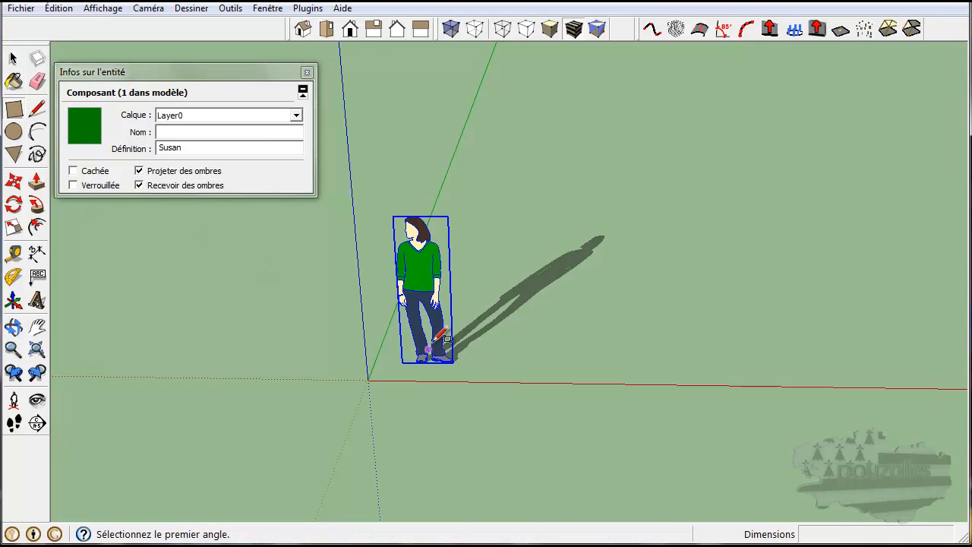
click(472, 382)
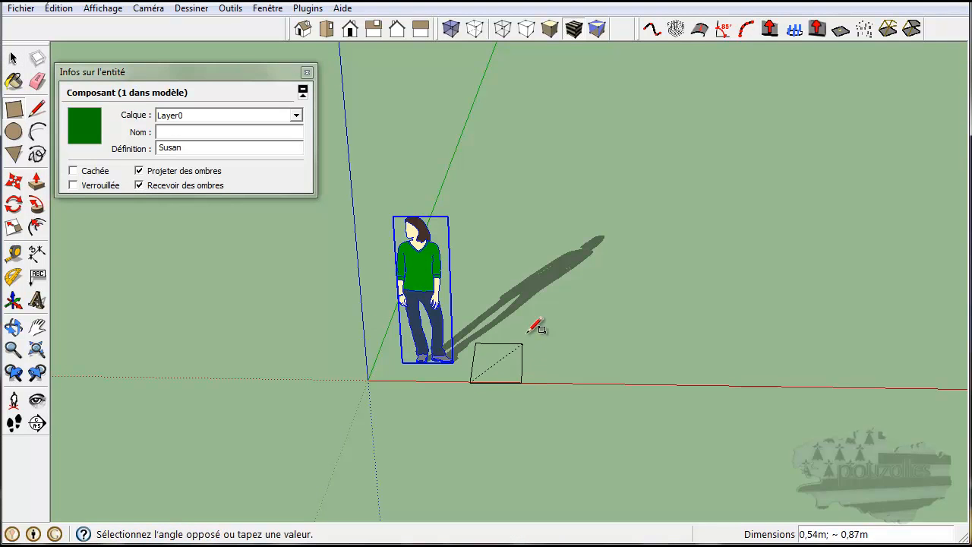
click(653, 136)
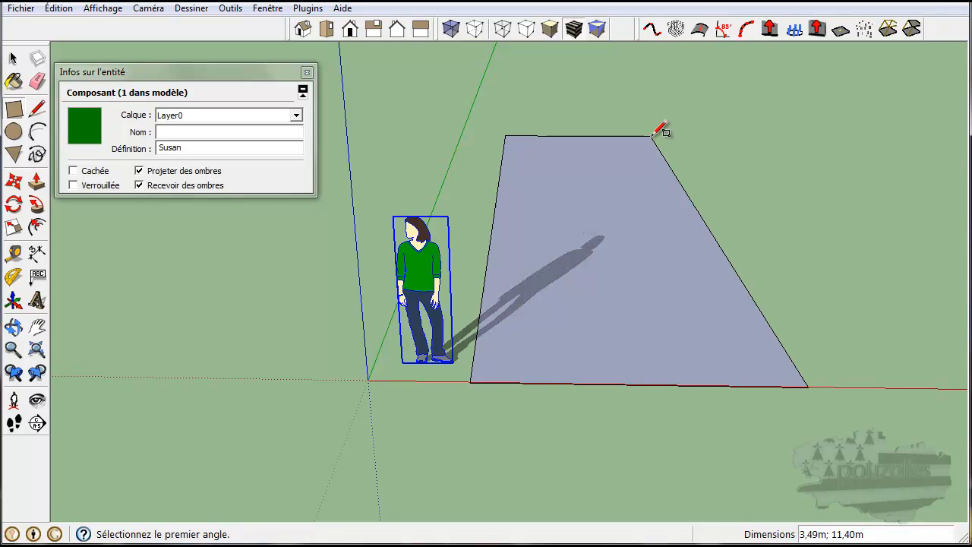
click(36, 182)
click(570, 307)
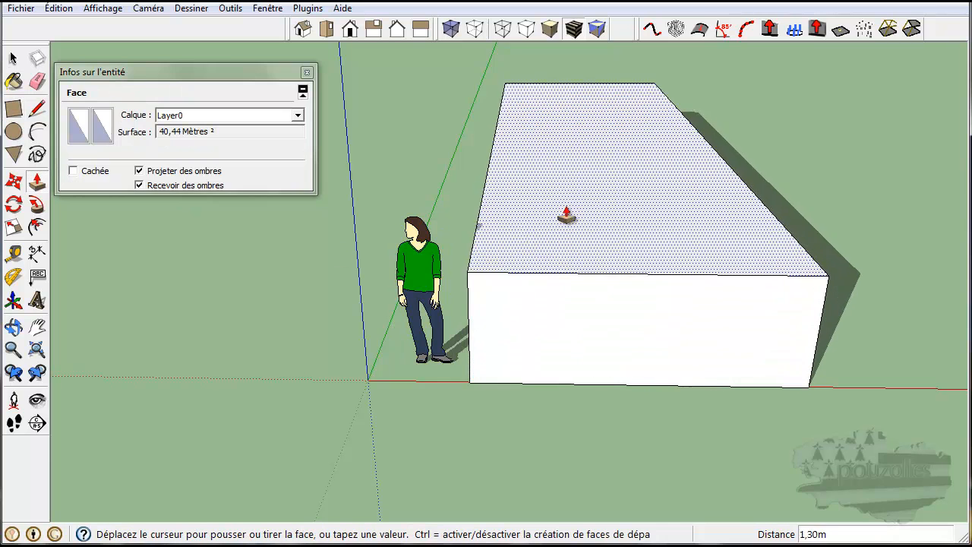
click(562, 106)
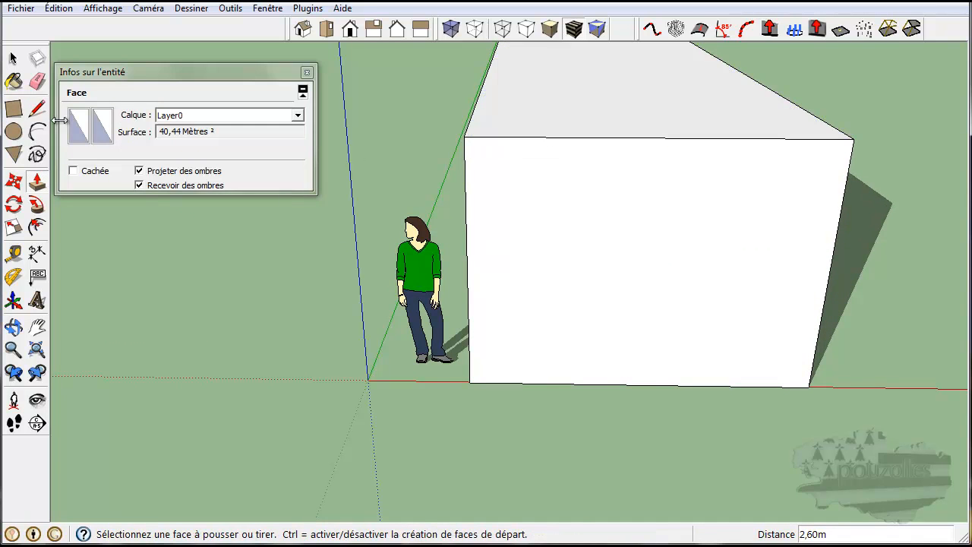
Move the woman figure about 1.83 m so it stands in front of the box's front face.
click(14, 183)
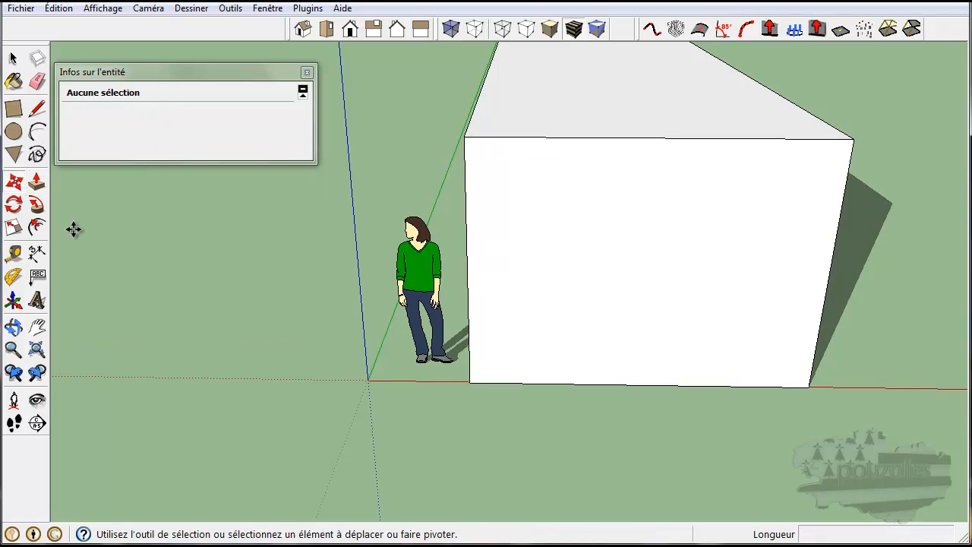
click(438, 357)
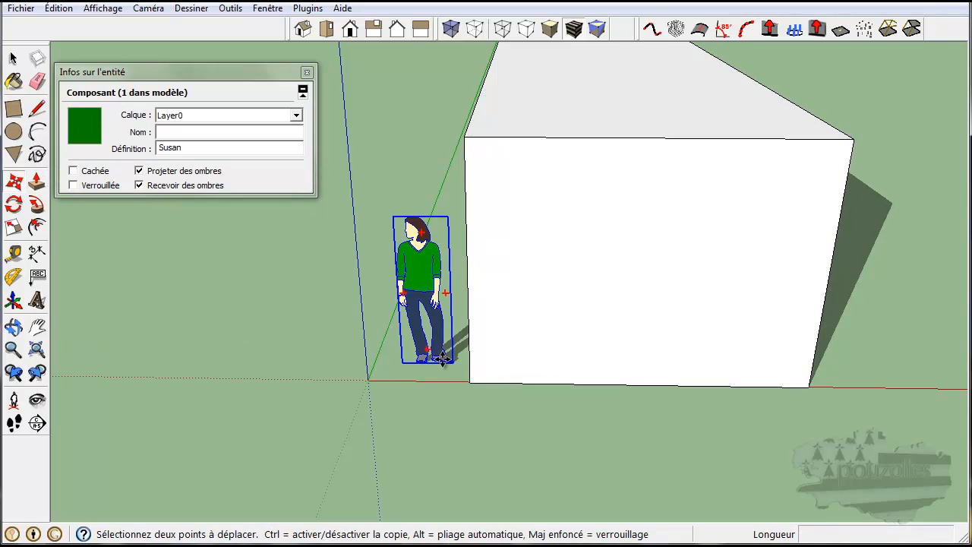
click(499, 456)
key(Escape)
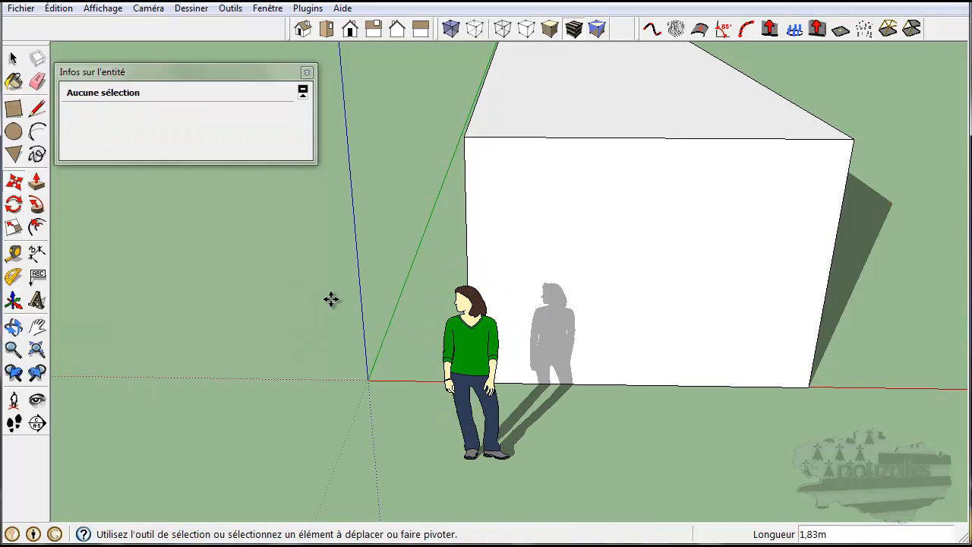
Select the figure in front of the box and toggle its Projeter des ombres option off and on.
click(13, 59)
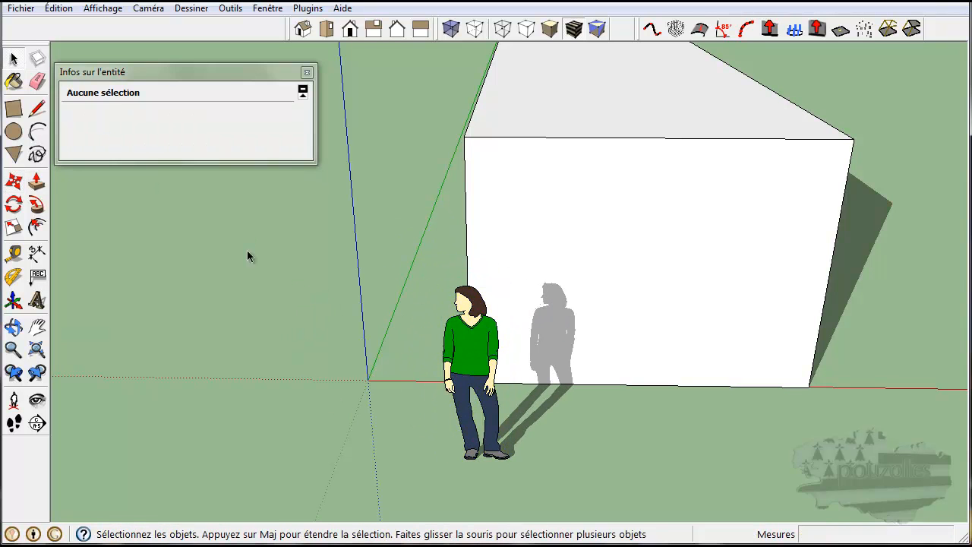
click(468, 354)
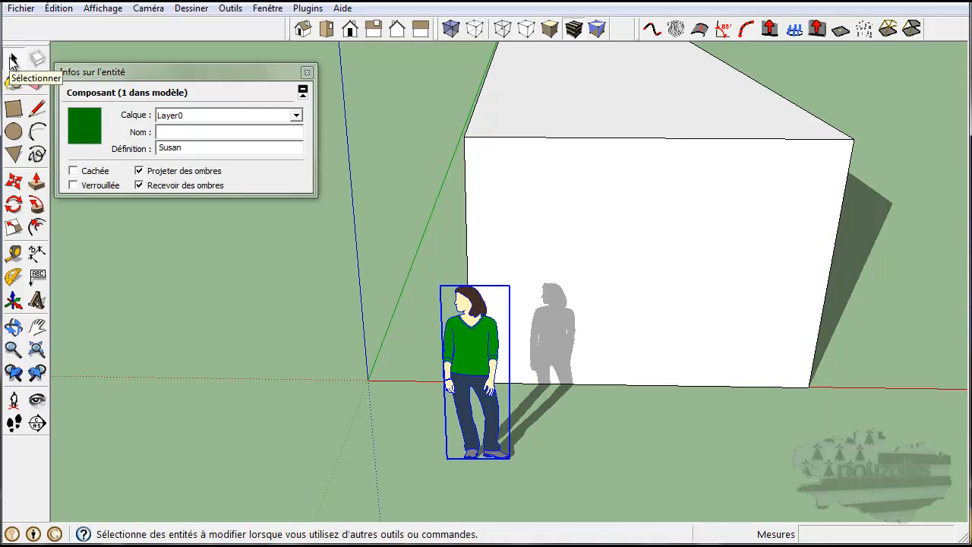
click(139, 173)
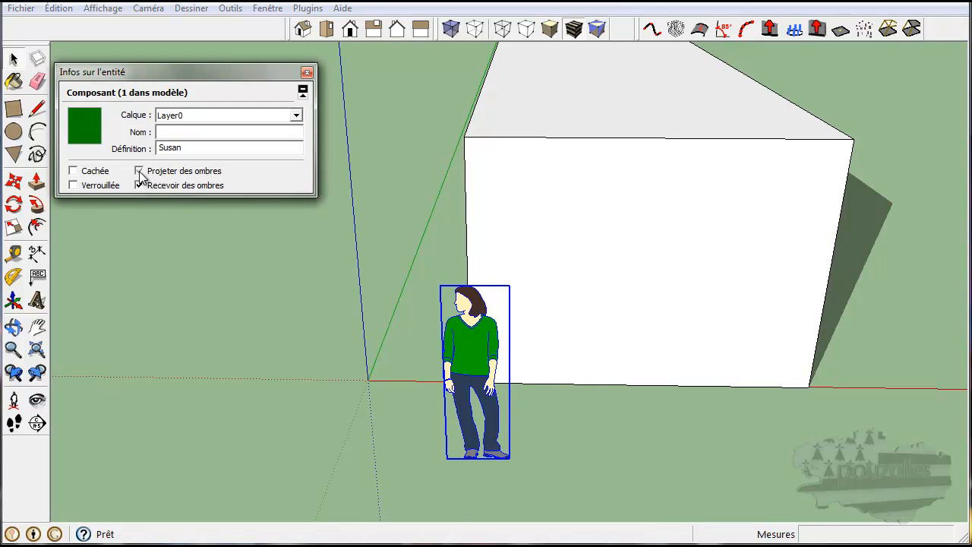
click(140, 174)
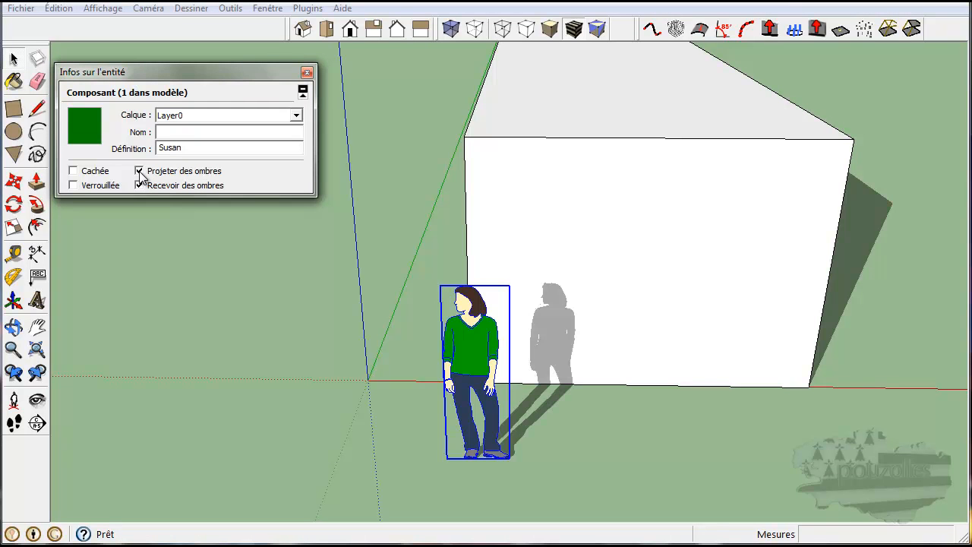
Check the entity information of the box's front face, and switch the figure's shadow casting off and on once more.
click(614, 220)
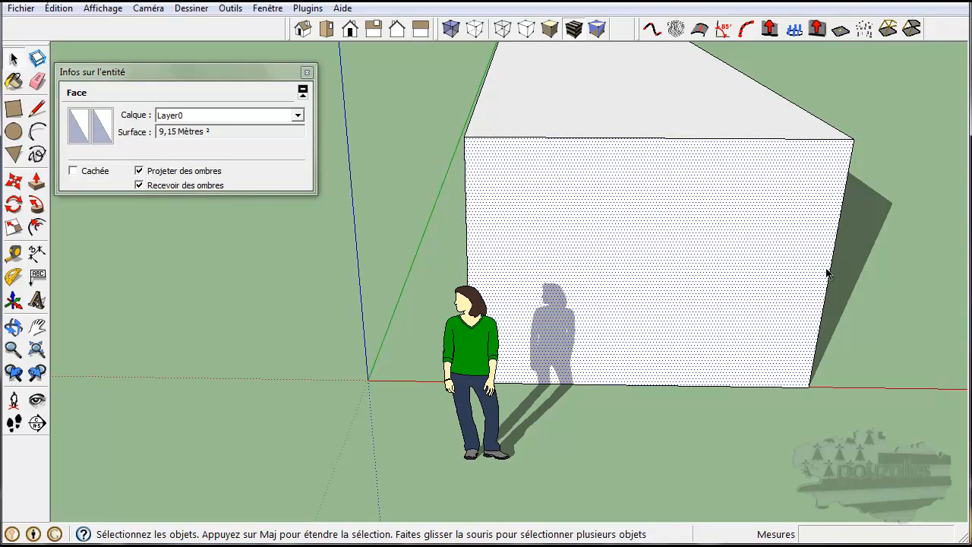
click(474, 344)
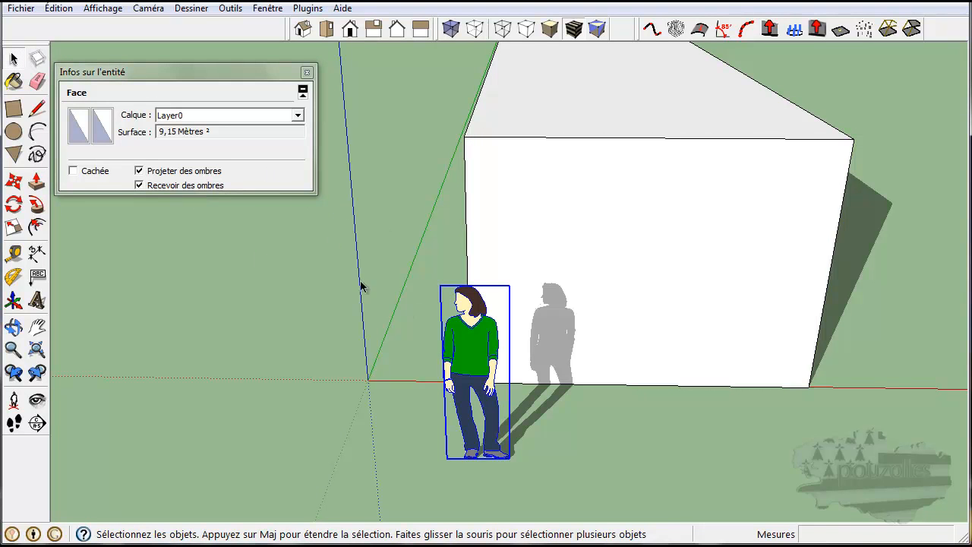
click(140, 173)
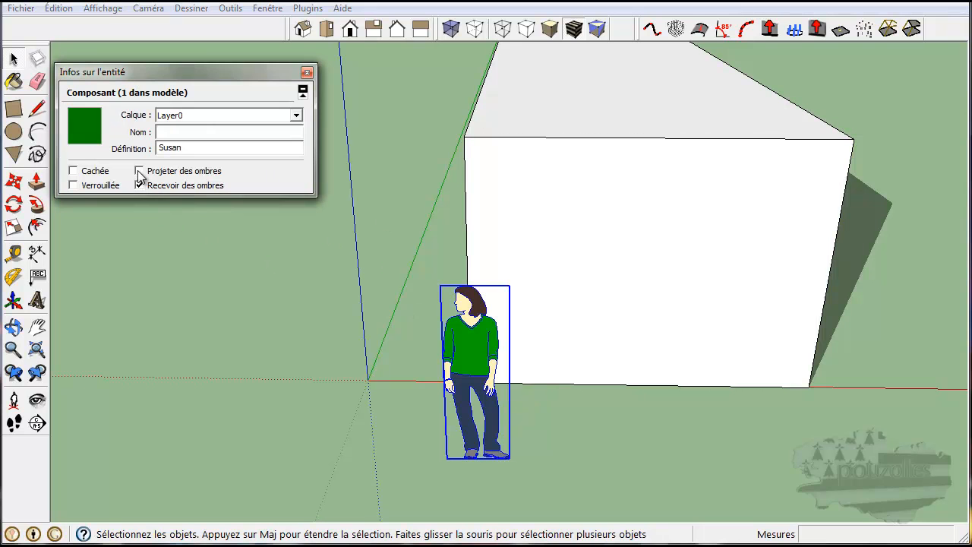
click(139, 173)
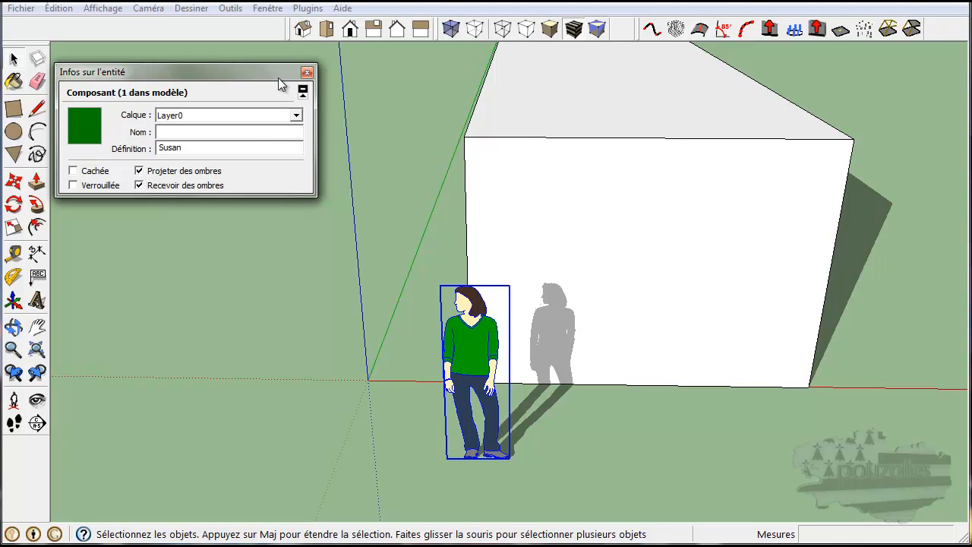
Select the box's front face and toggle its Recevoir des ombres option off and back on.
click(632, 220)
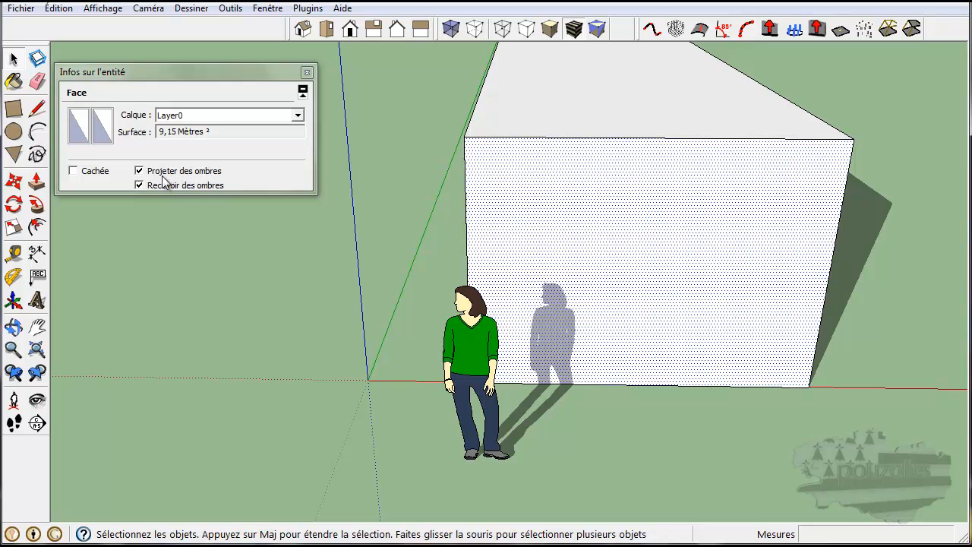
click(139, 186)
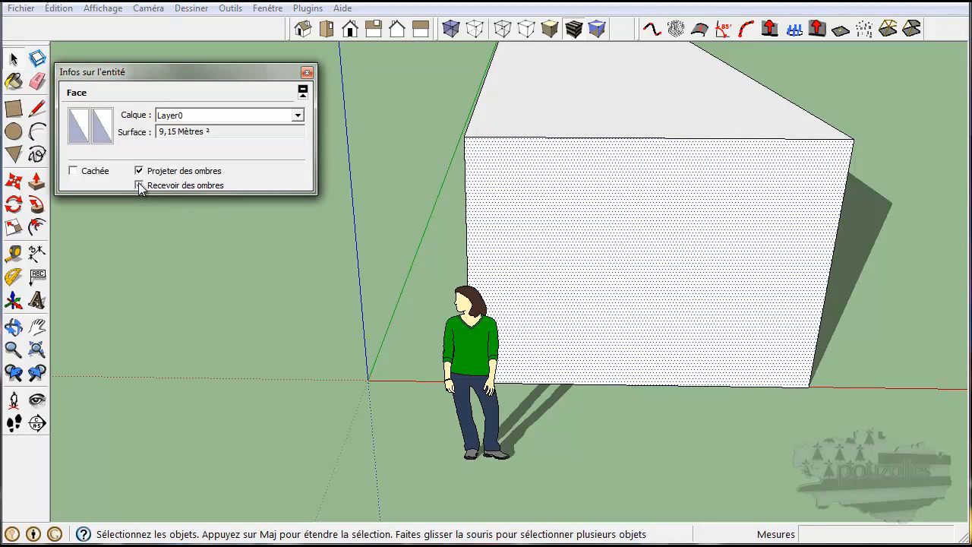
click(139, 186)
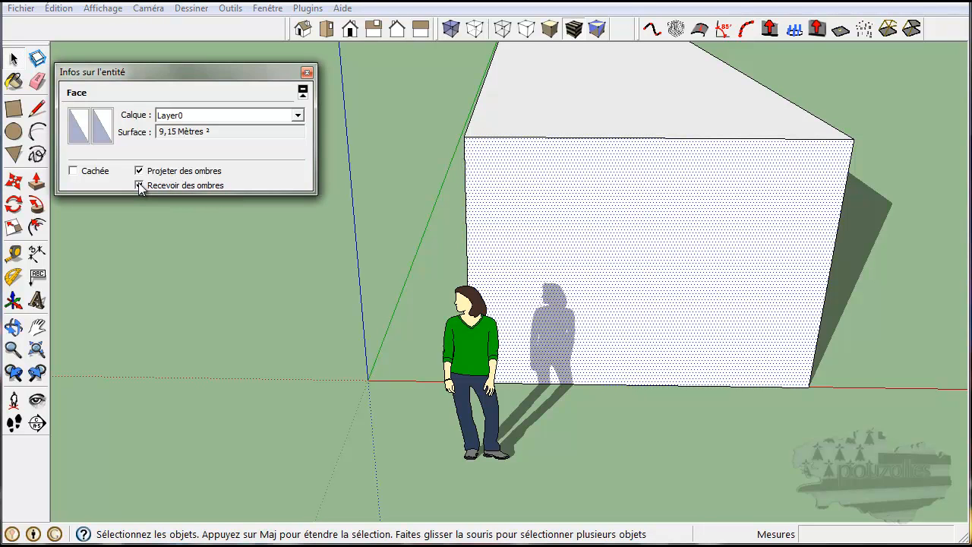
Switch shadow receiving off and on again for the box's front face.
click(139, 186)
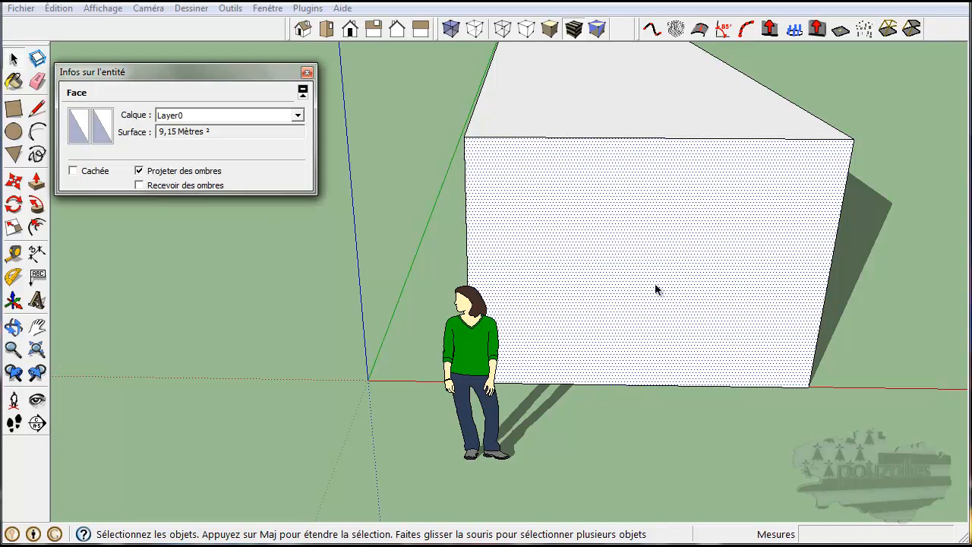
click(140, 185)
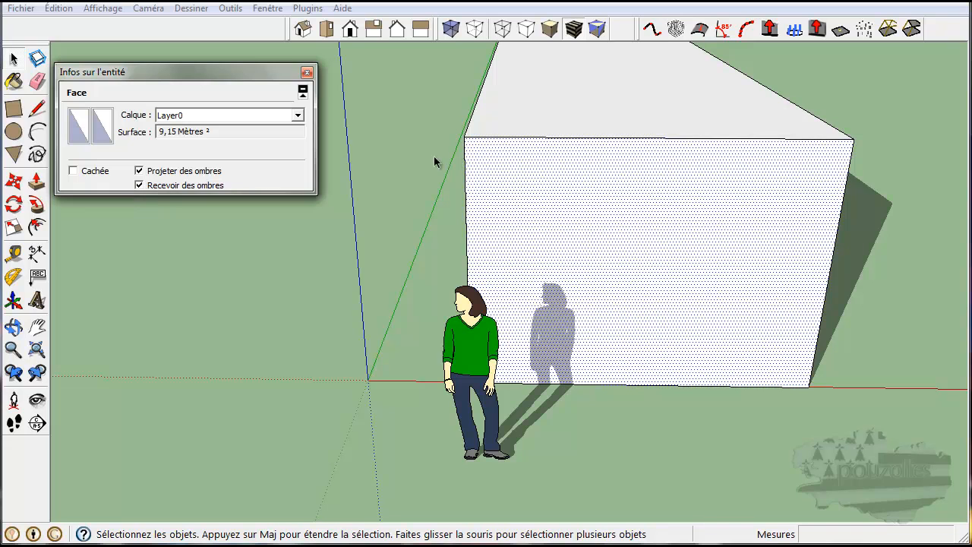
Select the box's top face and toggle its Projeter des ombres option off and back on.
click(578, 120)
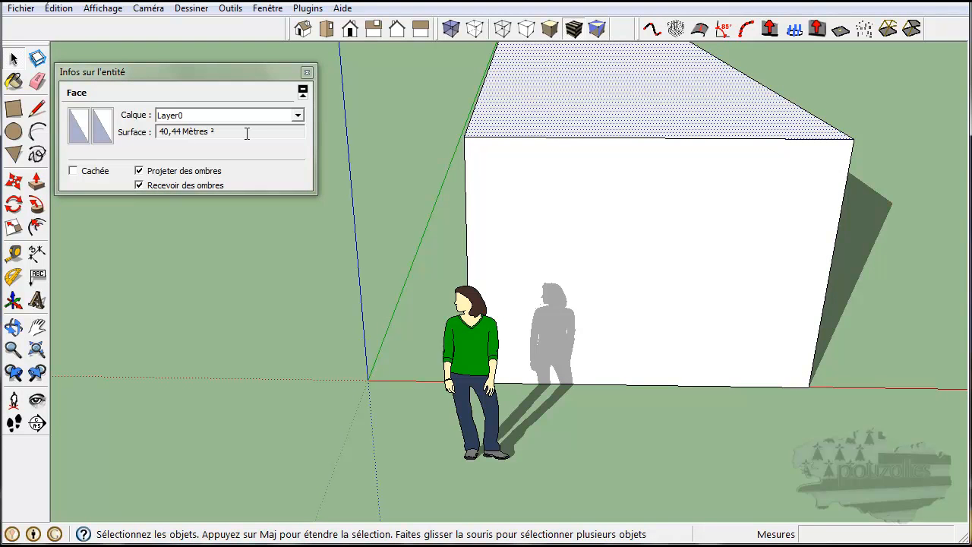
click(139, 186)
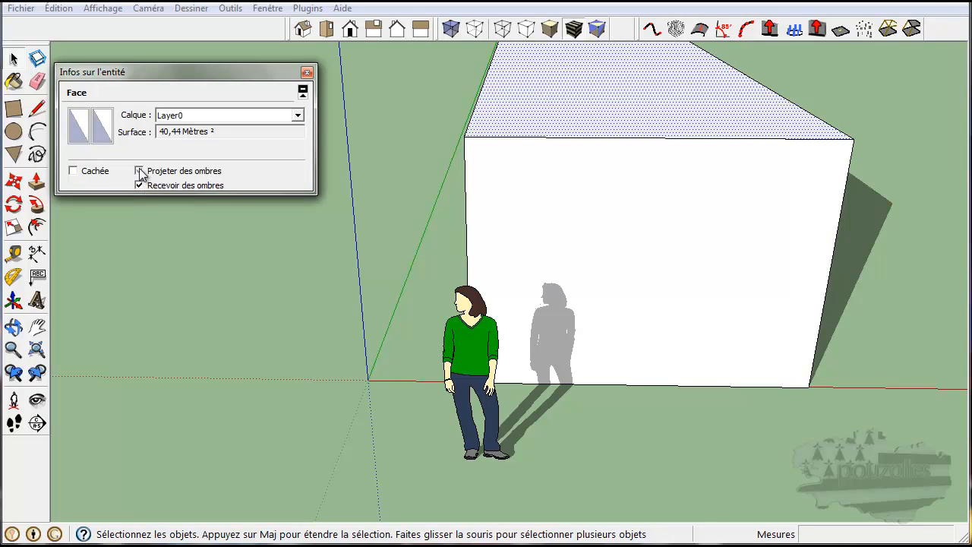
click(139, 172)
middle_drag(854, 362, 717, 391)
scroll(717, 391, down, 6)
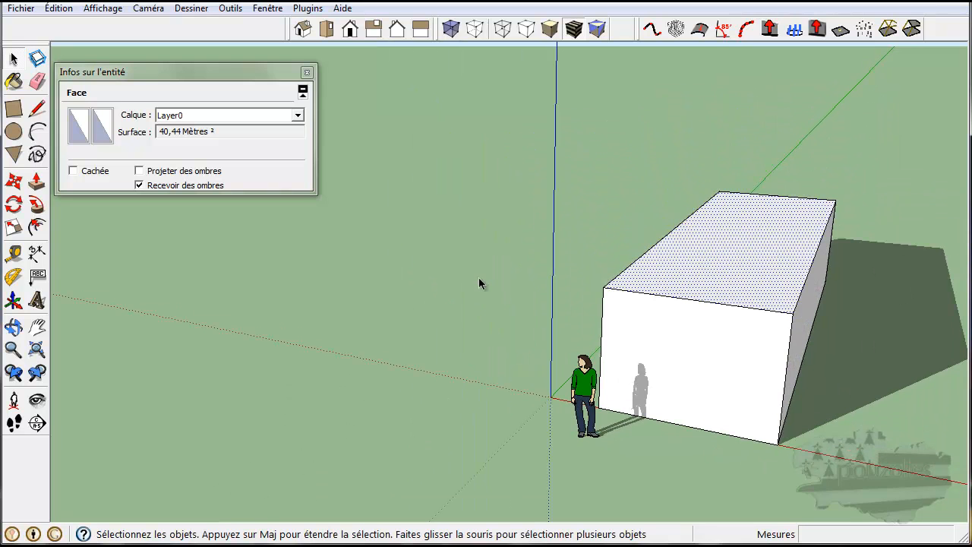
middle_drag(481, 282, 268, 271)
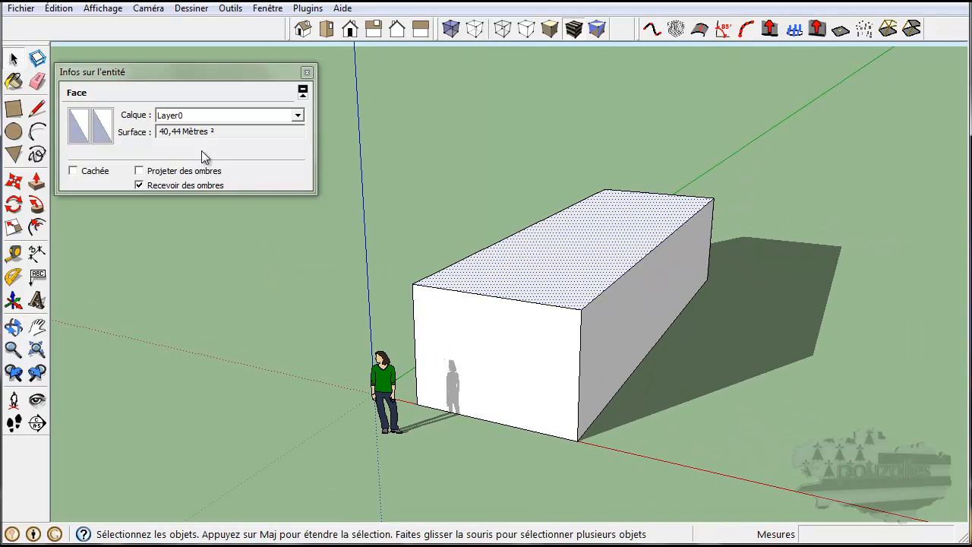
click(139, 170)
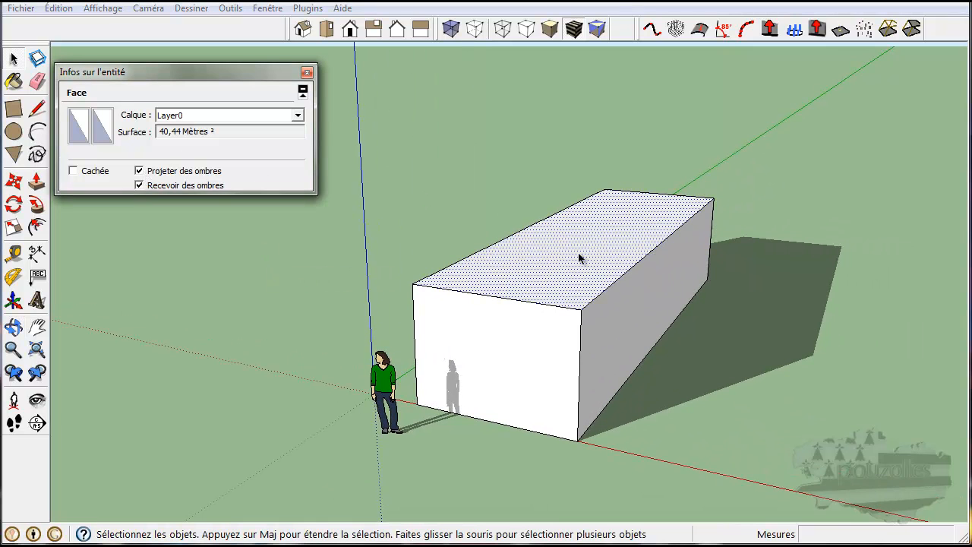
Disable Projeter des ombres on the box's long side face and front face, and re-enable it on the side face.
click(636, 312)
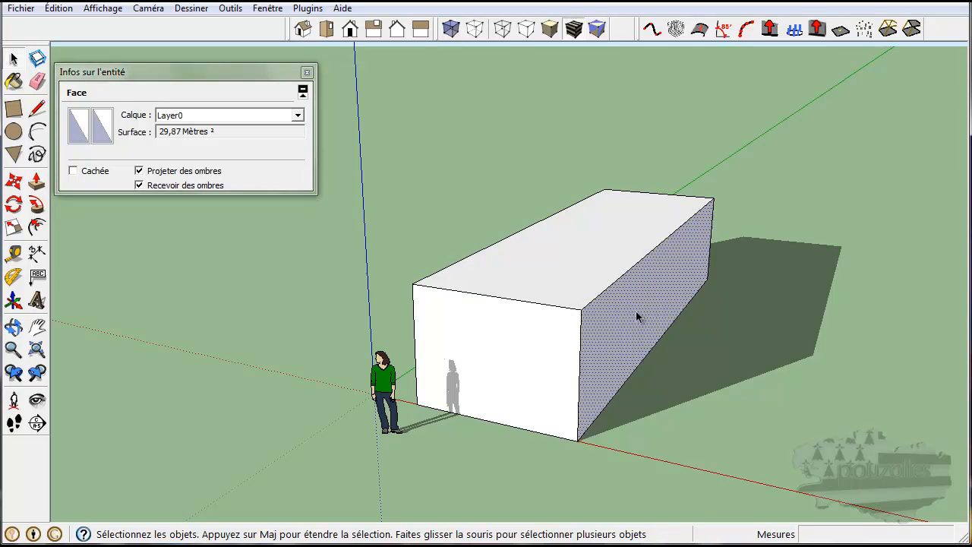
click(139, 173)
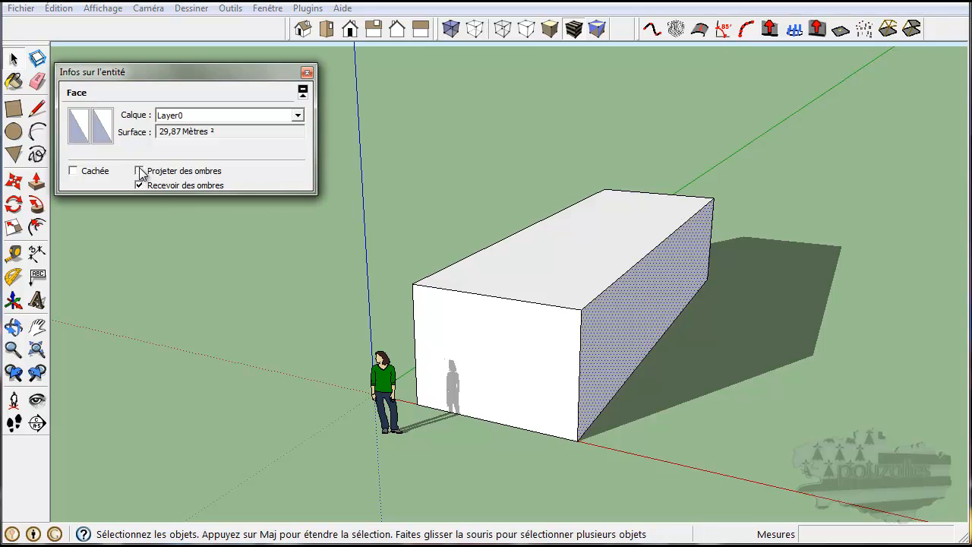
click(534, 336)
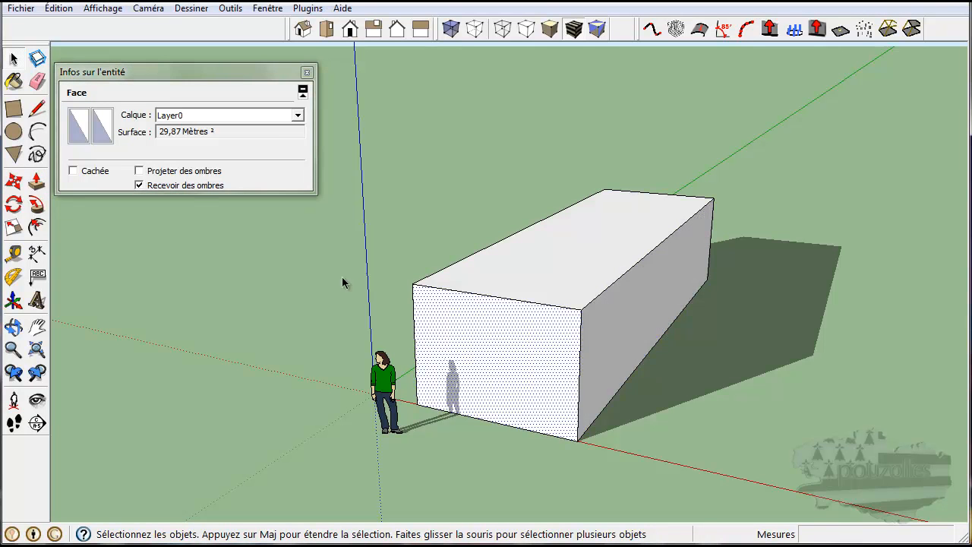
click(140, 171)
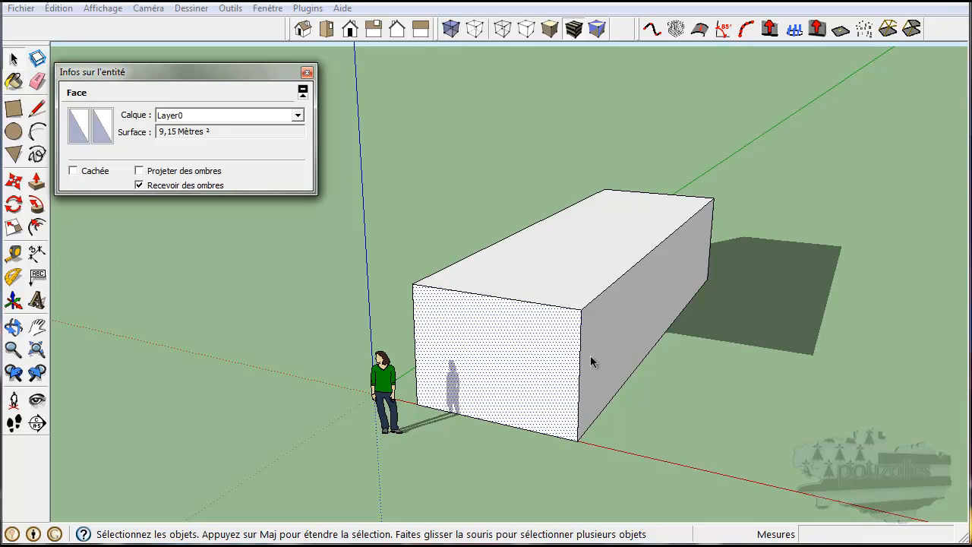
click(613, 348)
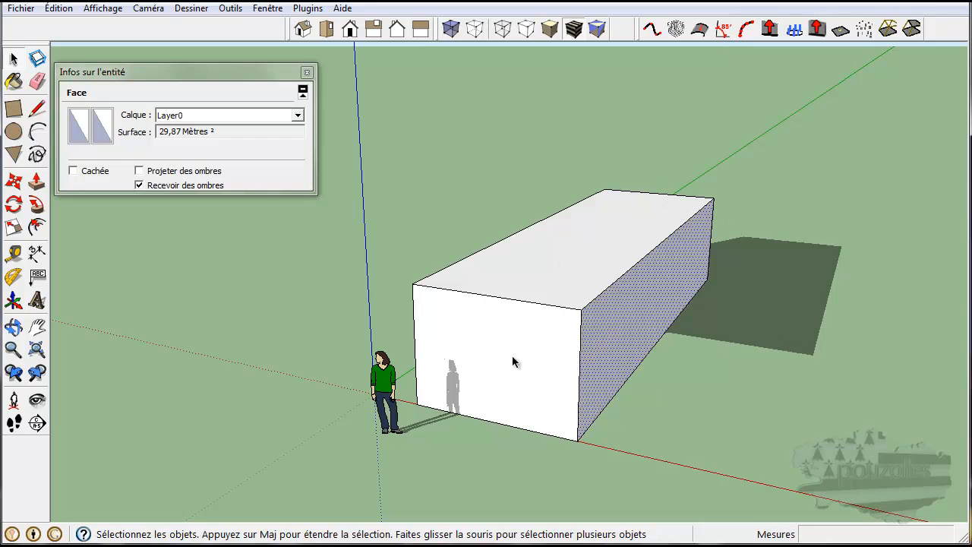
click(139, 171)
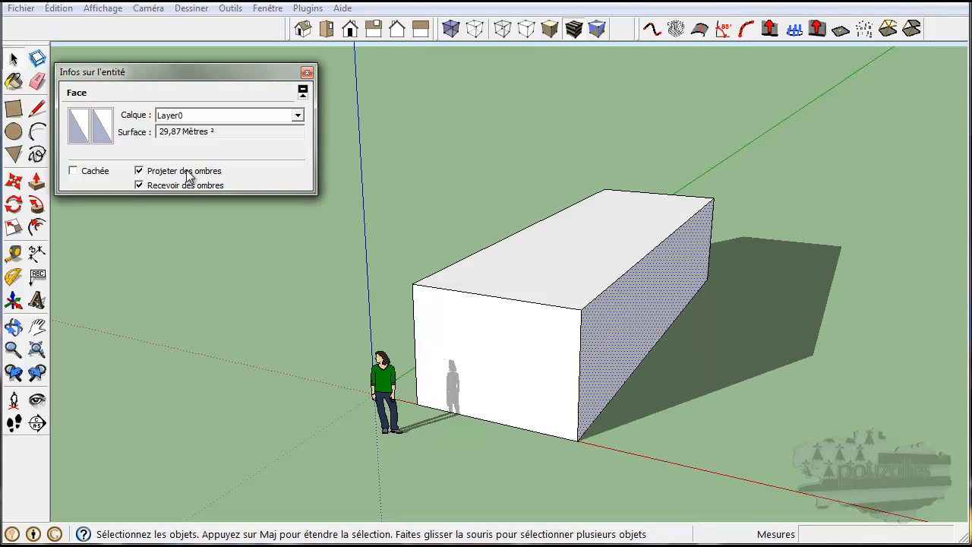
Check the entity information of the front face's upper edge, and of the four edges around that face together.
click(505, 357)
click(512, 303)
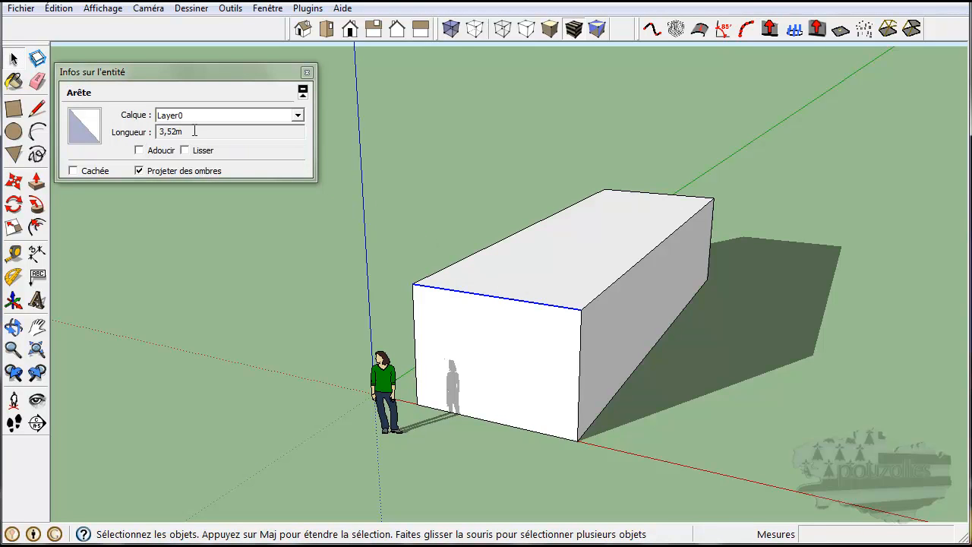
double_click(505, 301)
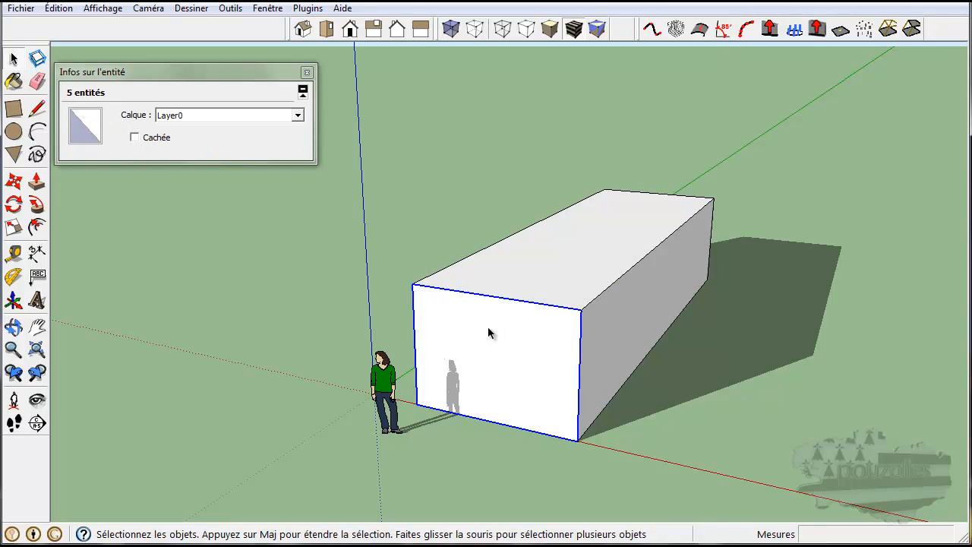
shift+click(489, 329)
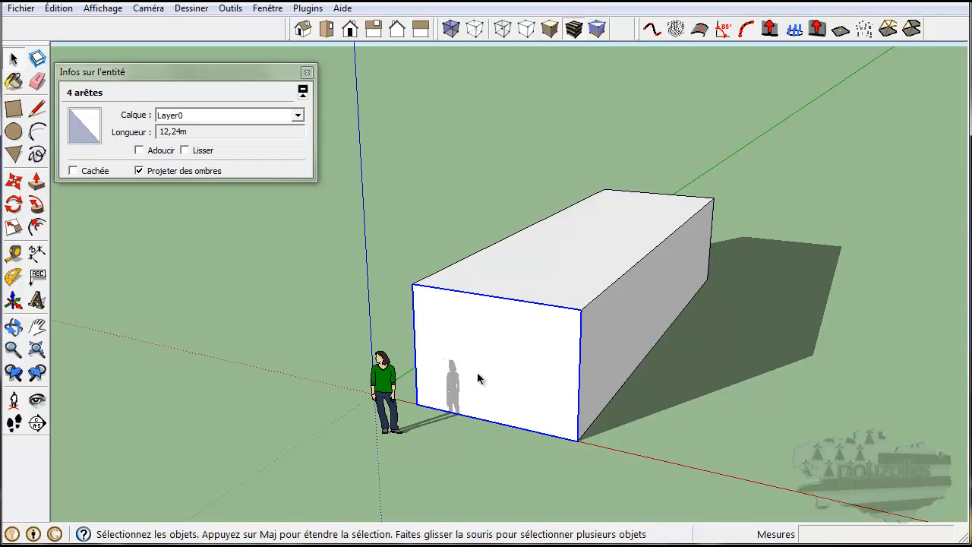
click(447, 448)
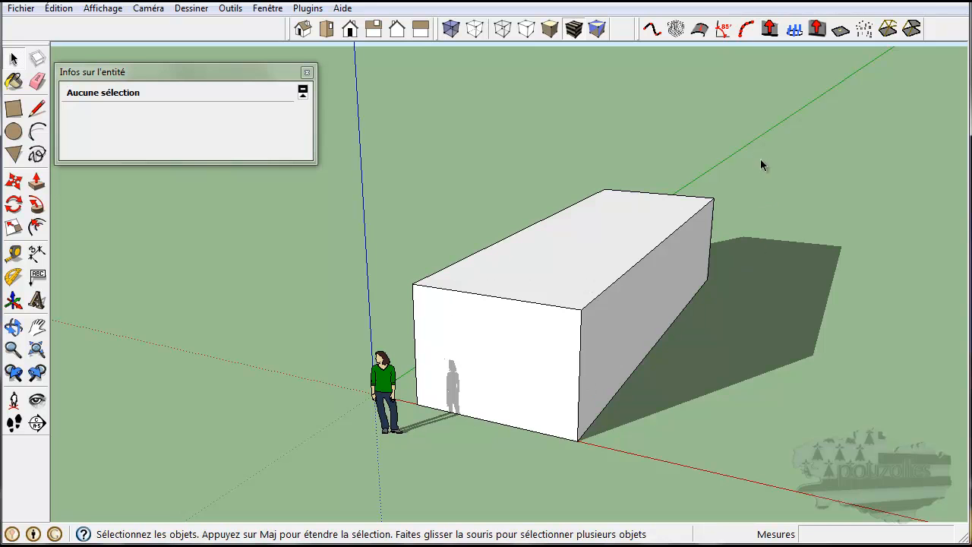
Select the entire box and make it a component named cube, with the description ombre and Liaison set to Aucune.
drag(790, 131, 414, 461)
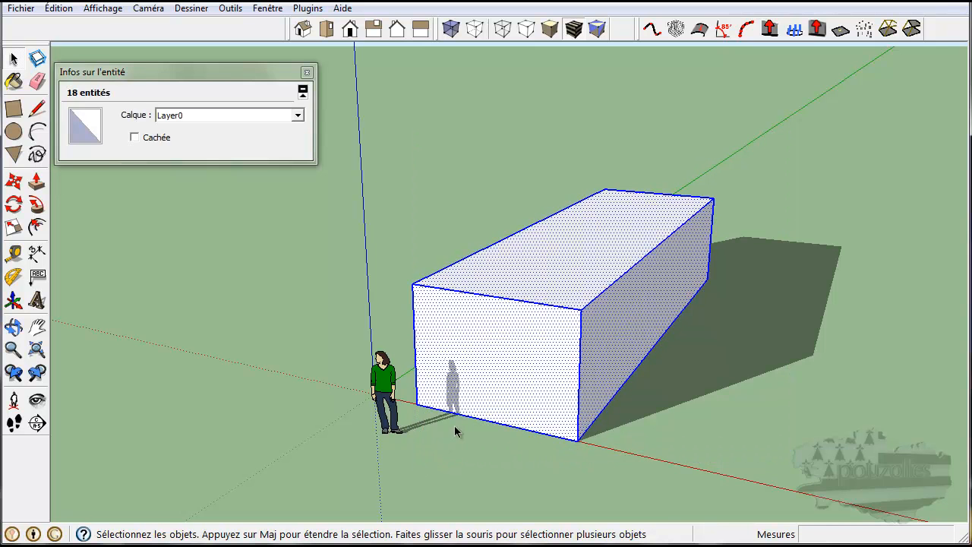
right_click(576, 226)
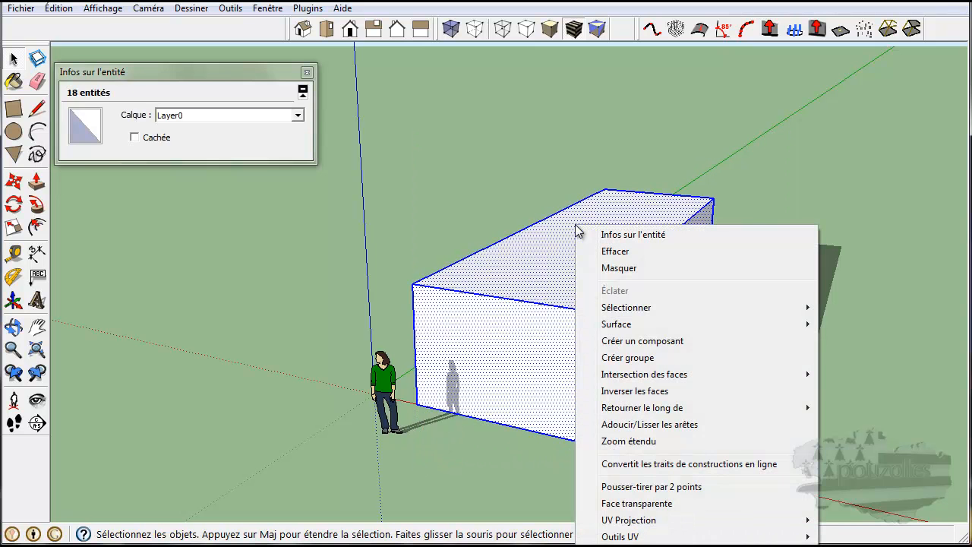
mouse_move(632, 325)
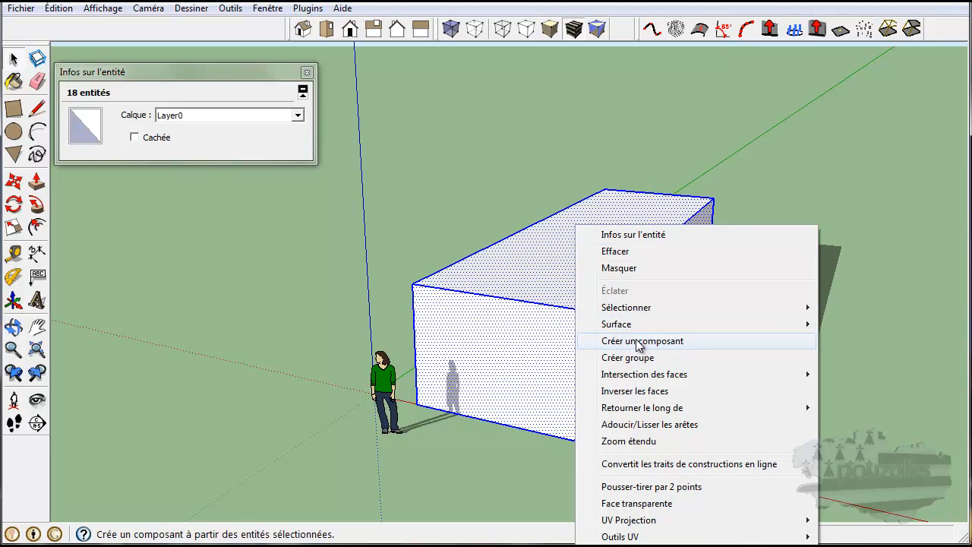
click(640, 343)
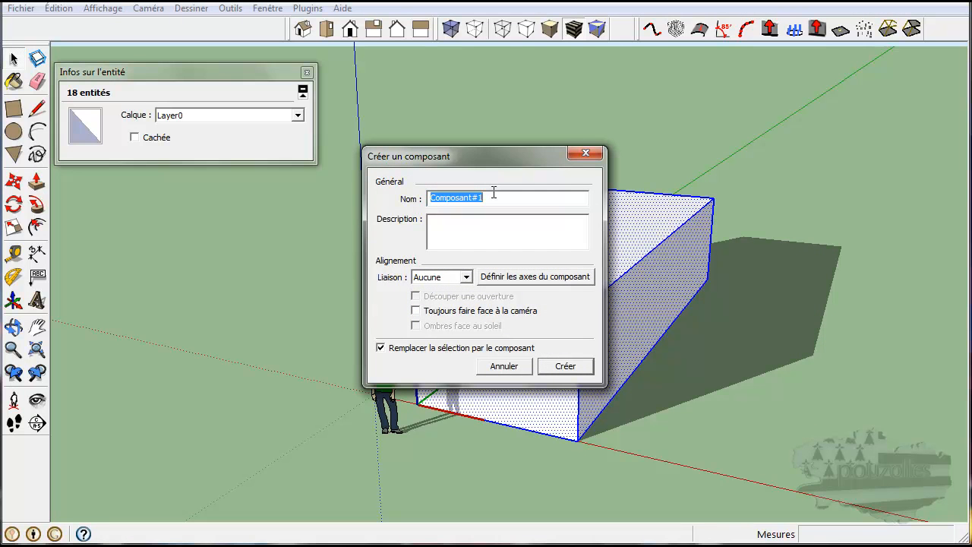
text(cub)
text(re)
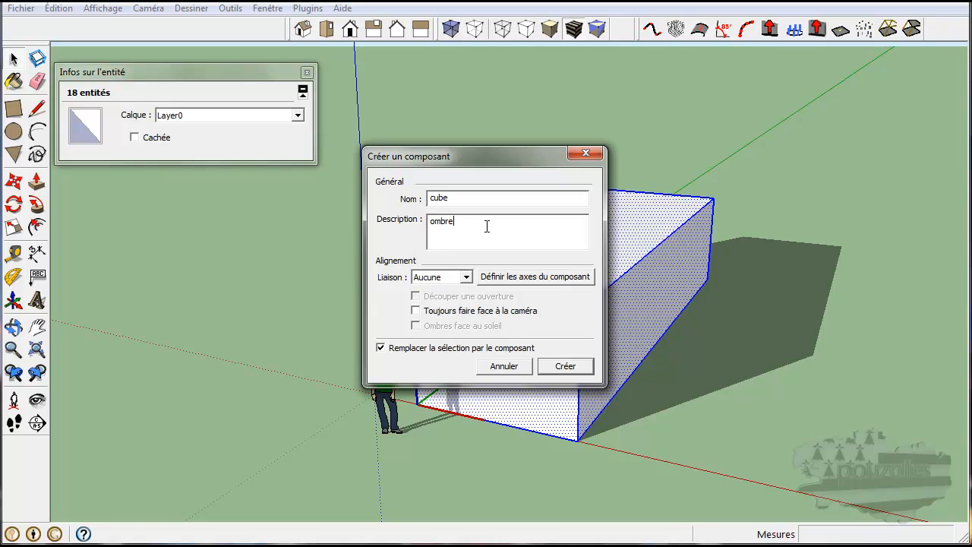
click(467, 278)
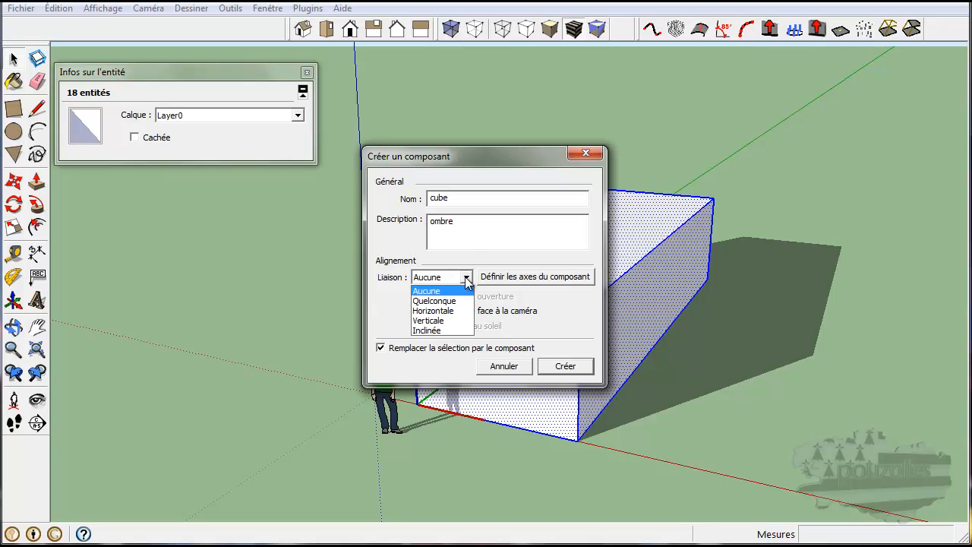
click(466, 279)
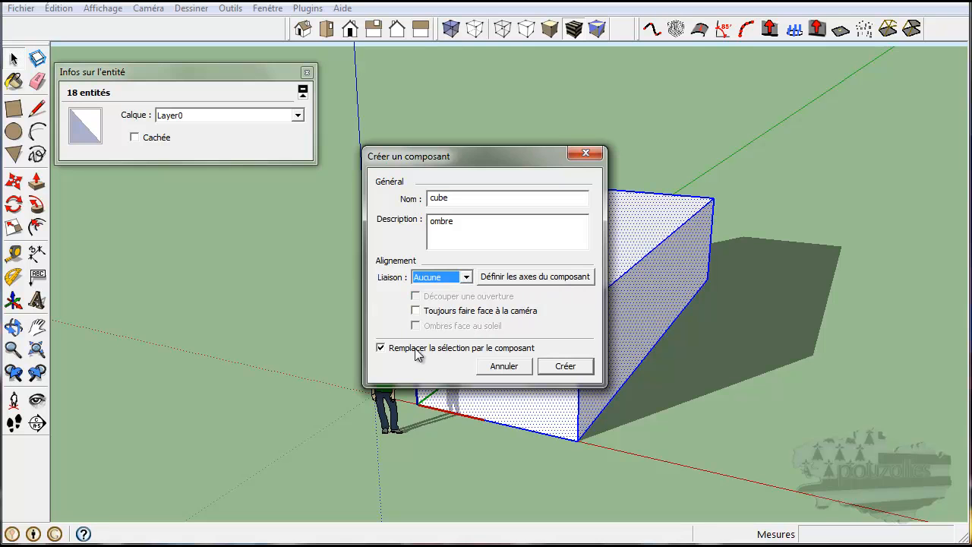
click(564, 367)
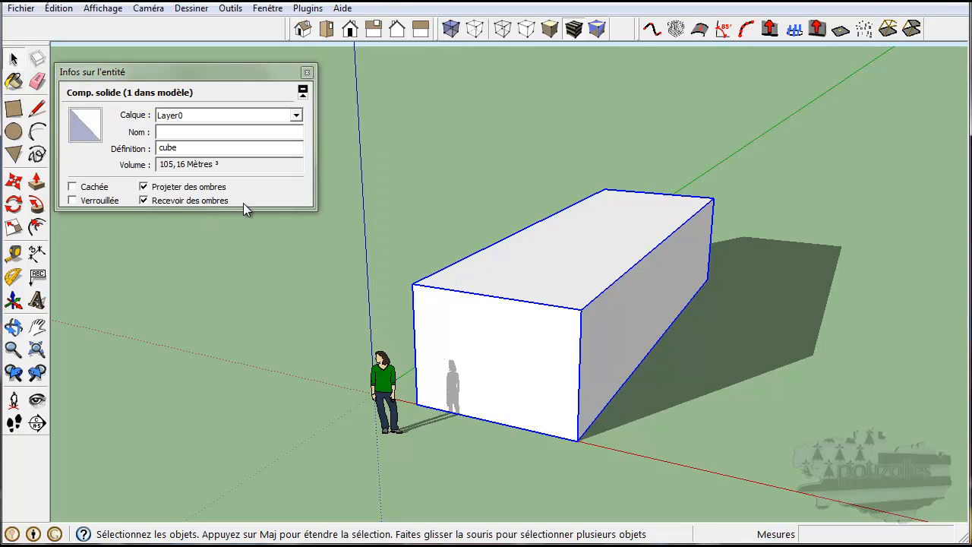
Toggle the cube component's Projeter des ombres and Recevoir des ombres options off and back on.
click(244, 203)
click(143, 187)
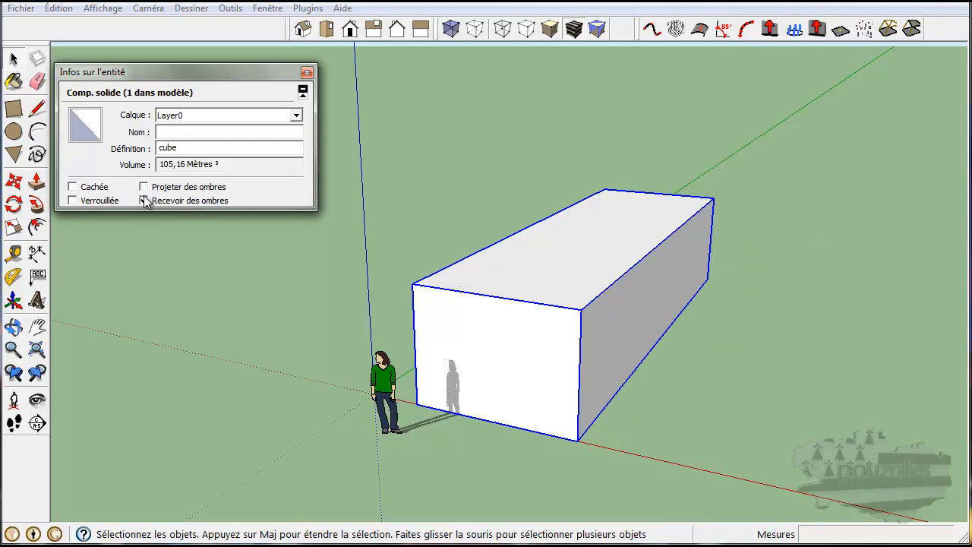
click(144, 200)
click(144, 201)
click(144, 187)
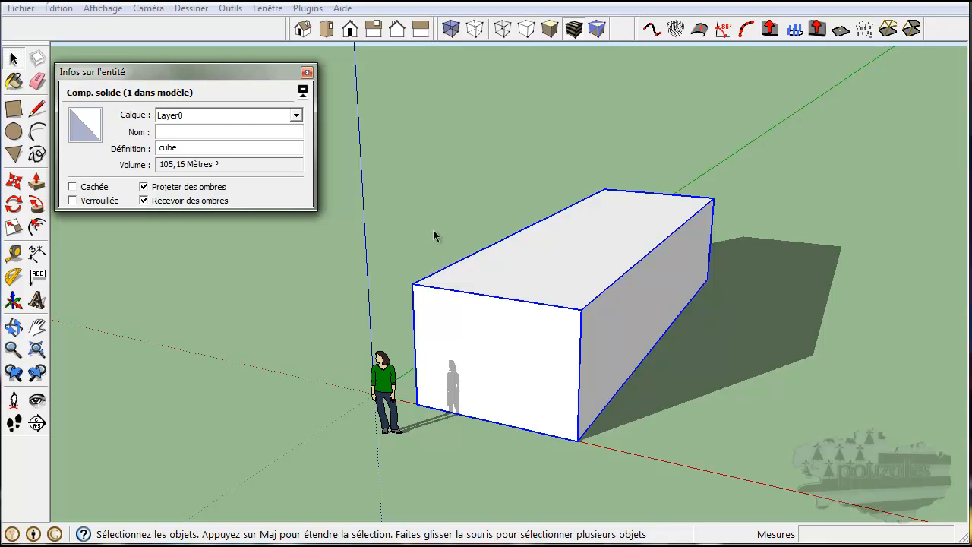
click(534, 304)
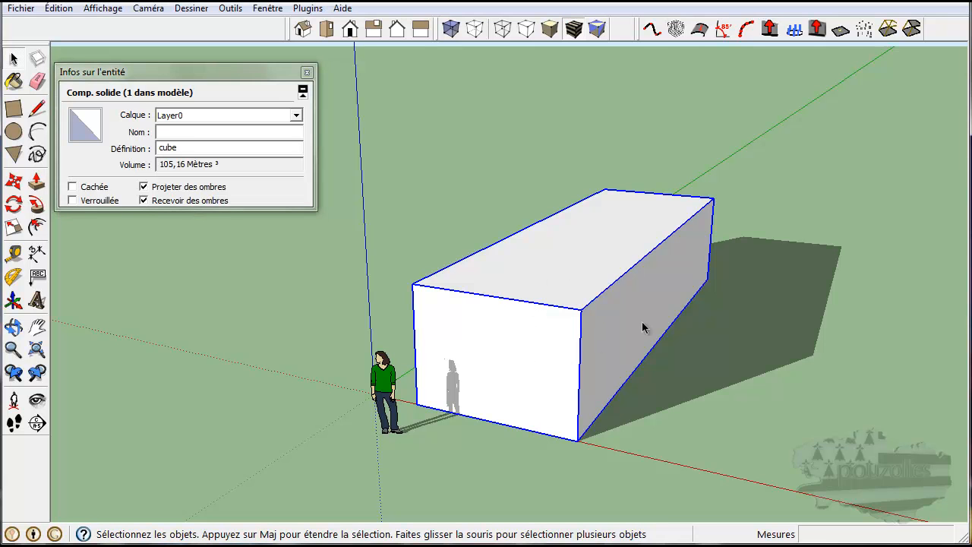
Open the cube component for editing and split its top face with a 3.52 m line between the midpoints of the long edges.
double_click(573, 269)
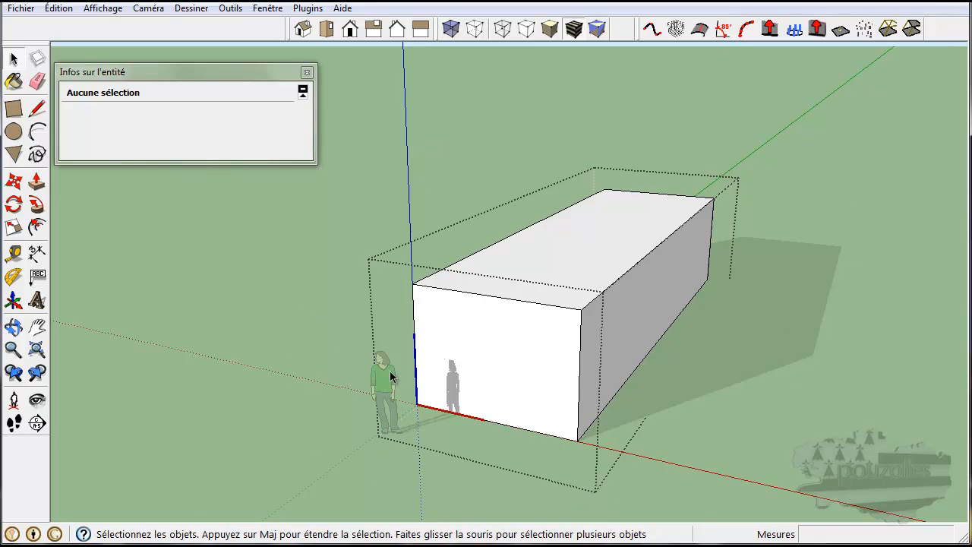
click(492, 354)
click(563, 252)
click(619, 280)
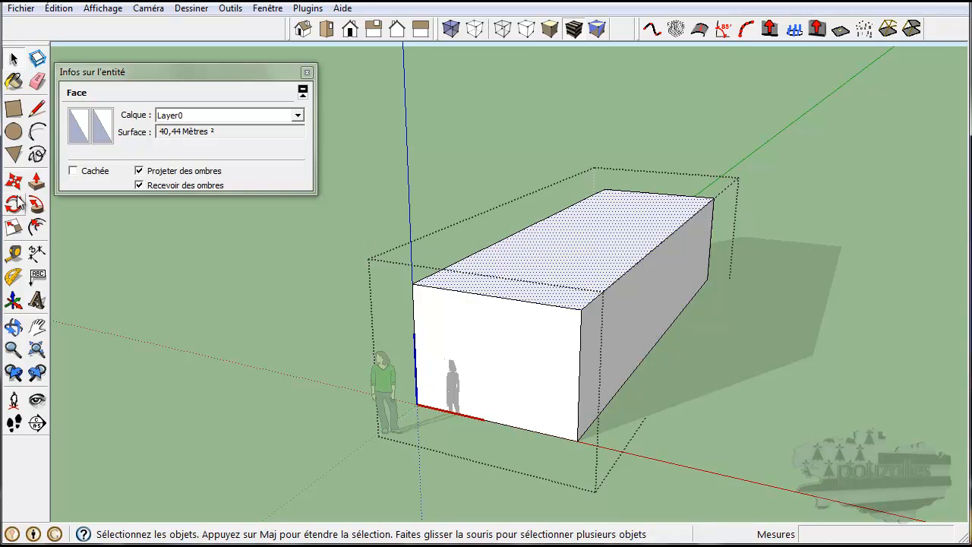
click(37, 108)
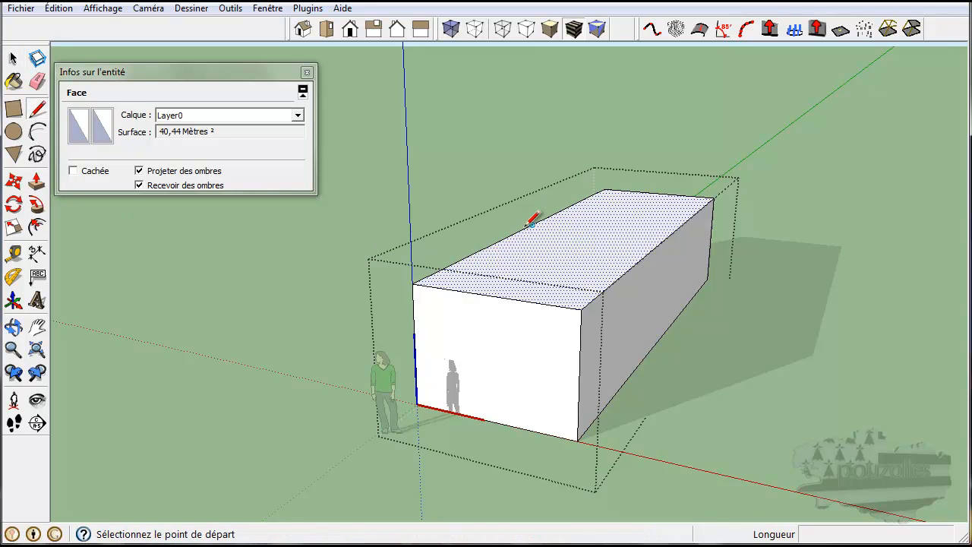
click(532, 225)
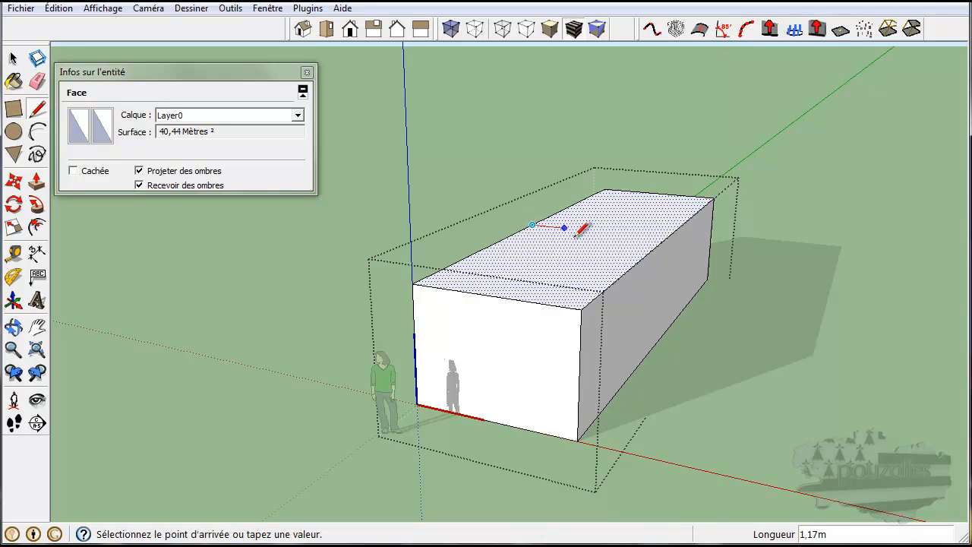
click(666, 238)
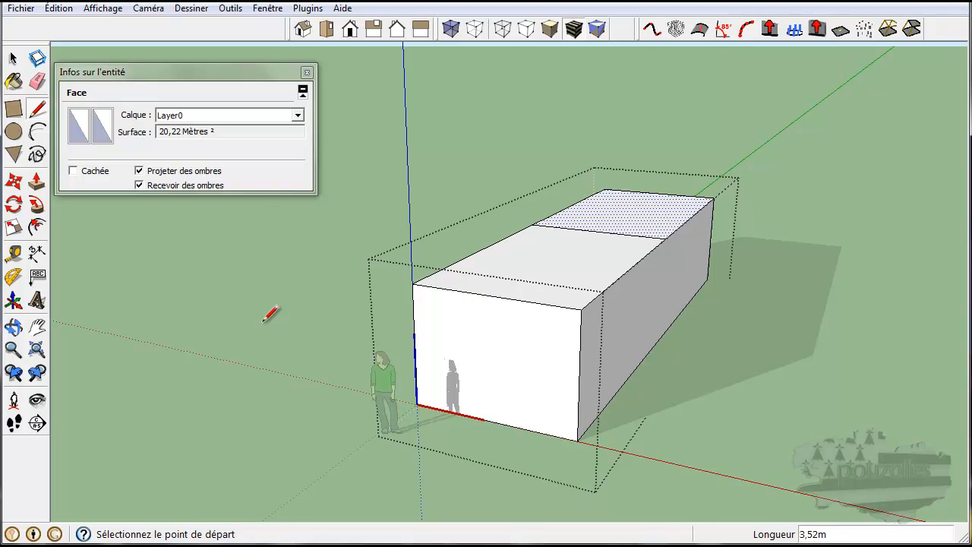
Move the rear half of the cube's top face up by about 1.80 m.
click(14, 181)
click(603, 232)
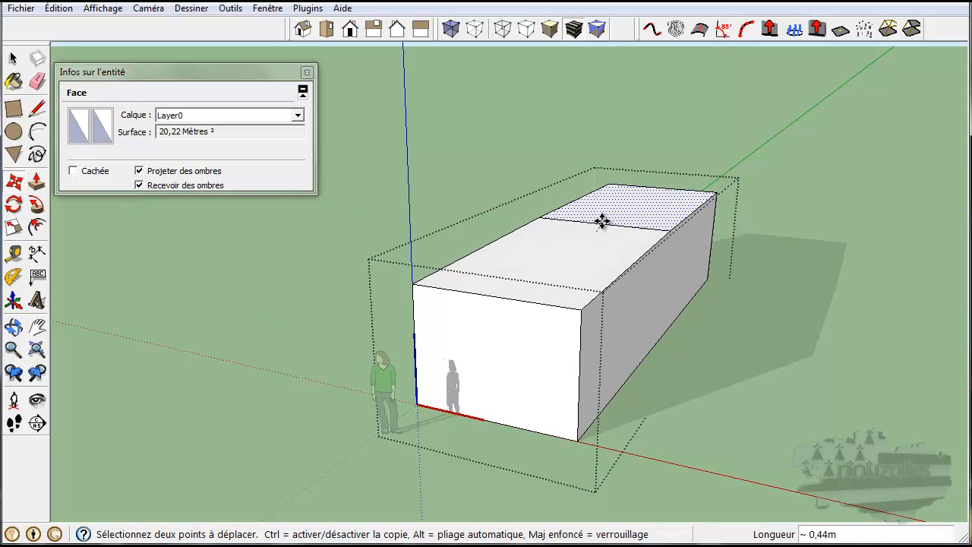
click(611, 165)
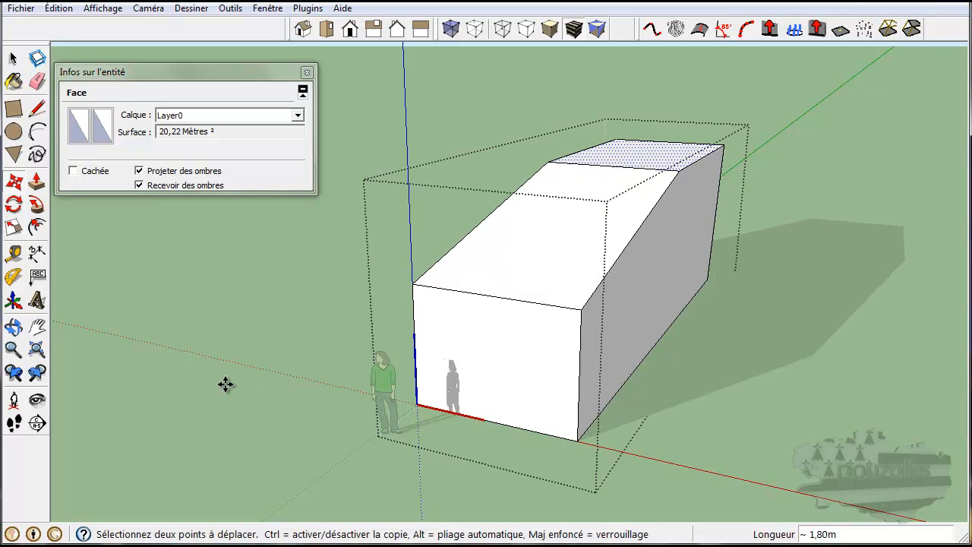
Close the cube component and select it as a whole to view its entity information.
key(space)
click(267, 260)
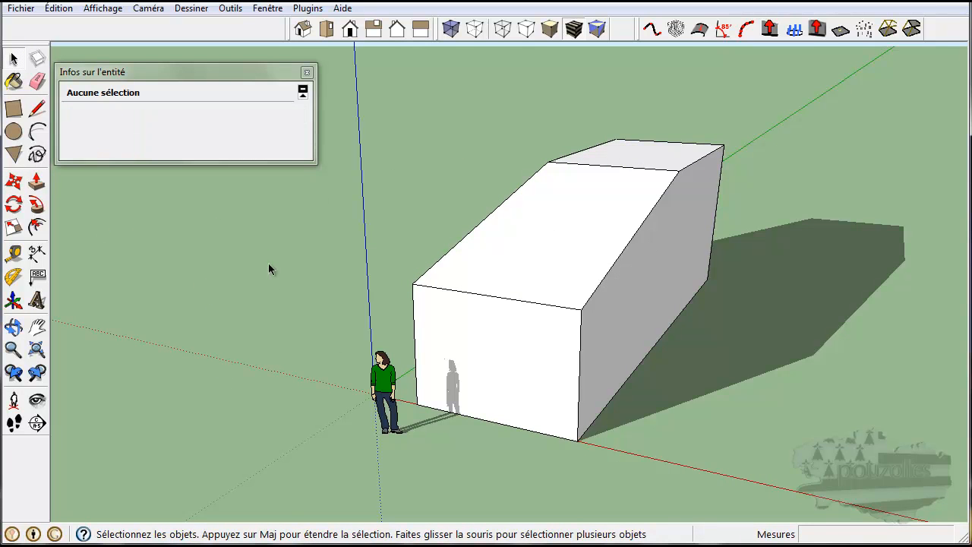
click(534, 241)
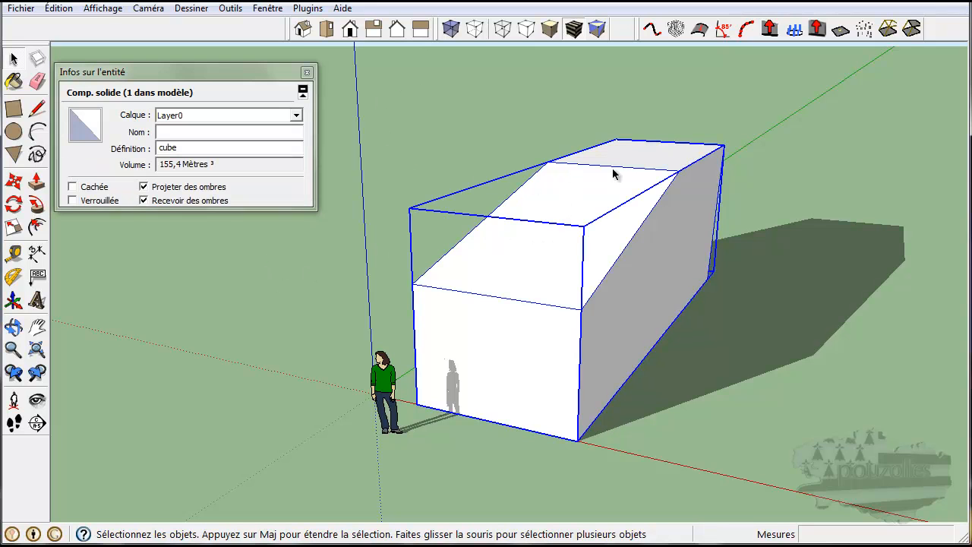
Move the whole cube component 0.90 m along the red axis, away from the origin.
drag(522, 218, 563, 230)
click(554, 201)
click(13, 181)
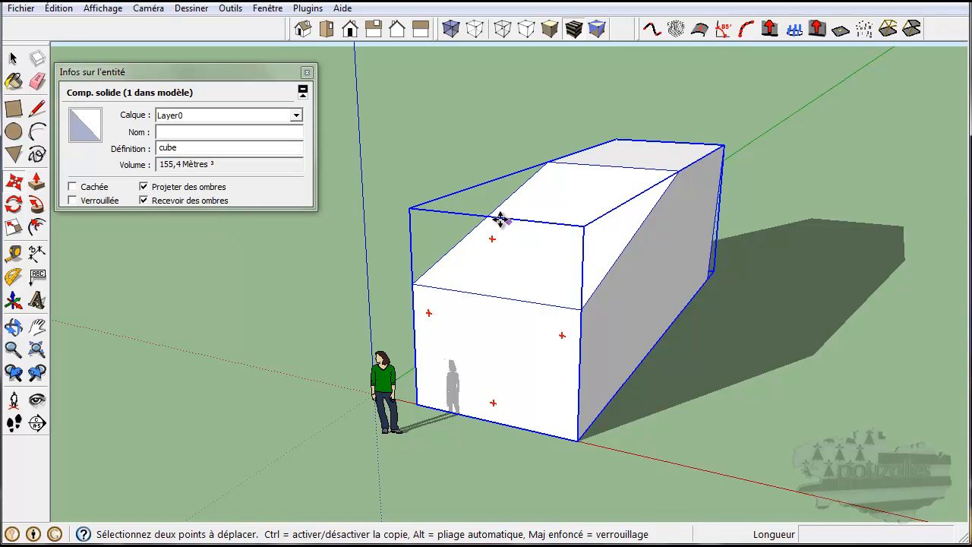
click(498, 218)
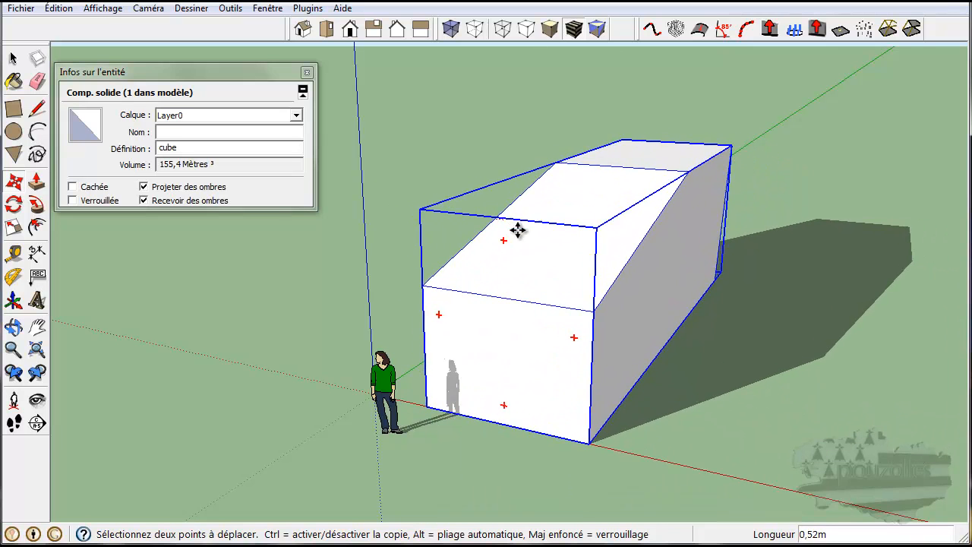
click(532, 221)
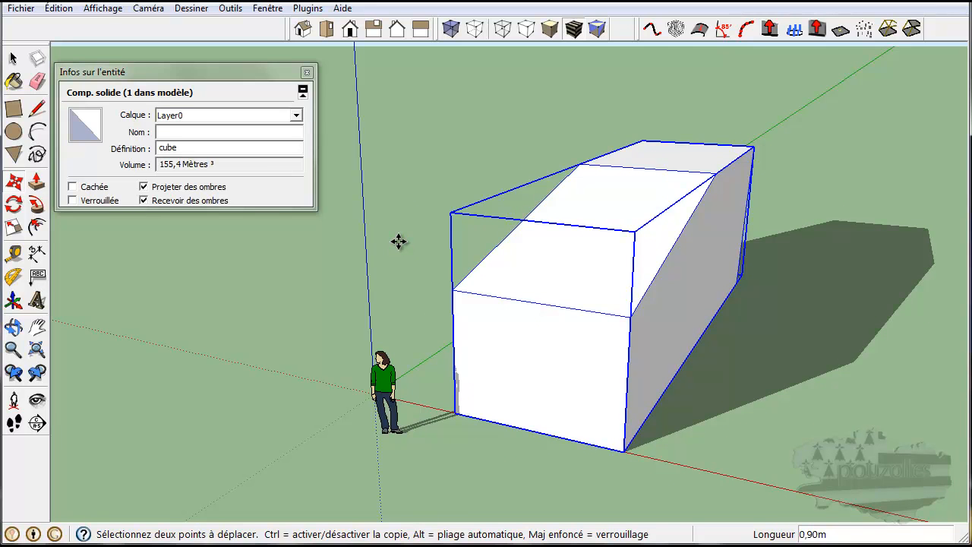
Draw a rectangle of about 3.2 m² on the cube component's long side face without opening the component.
click(13, 110)
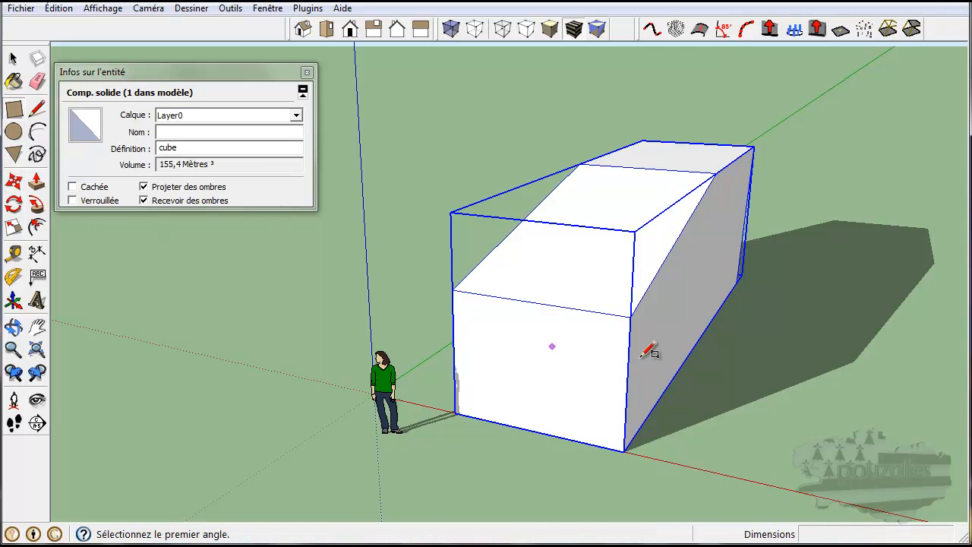
click(646, 315)
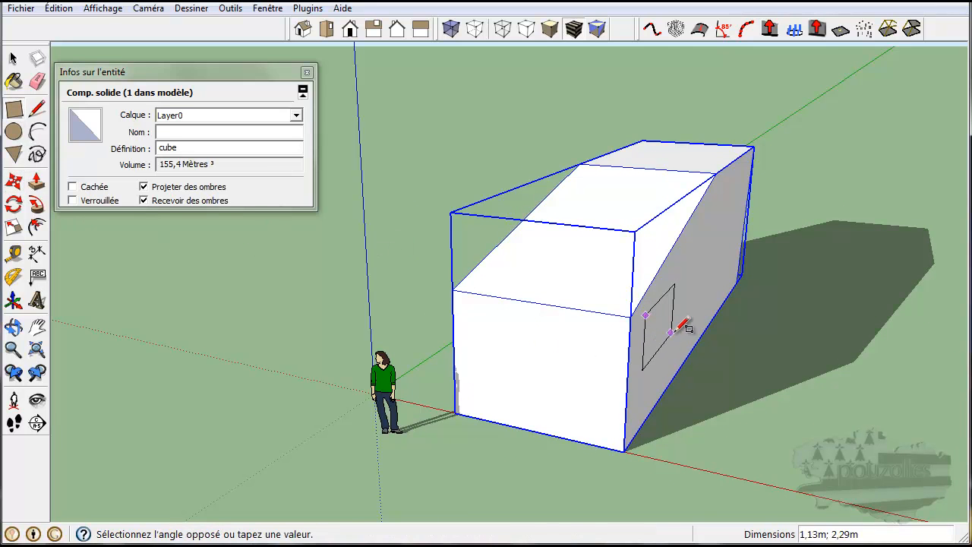
click(678, 343)
middle_drag(714, 412, 431, 407)
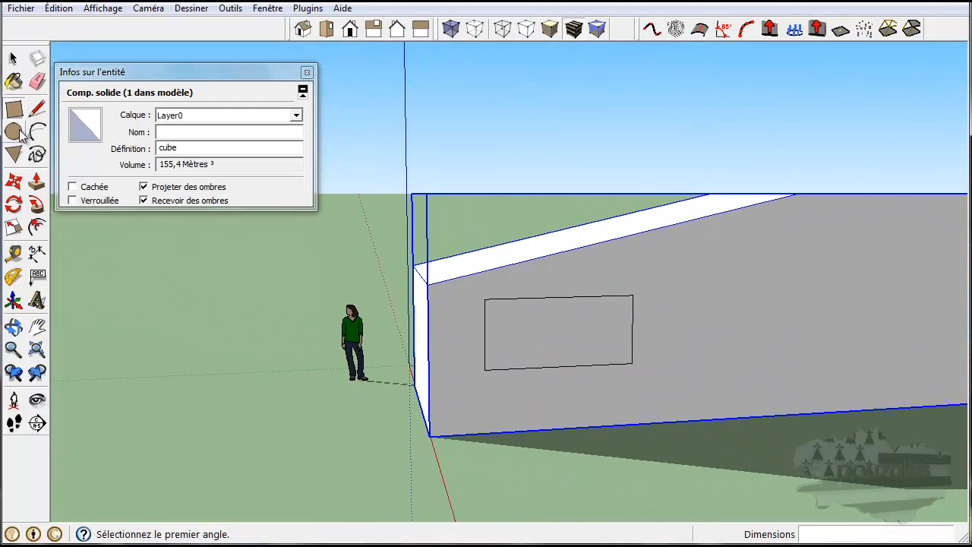
Try to push/pull the rectangle drawn on the cube component's side face.
click(36, 181)
click(567, 342)
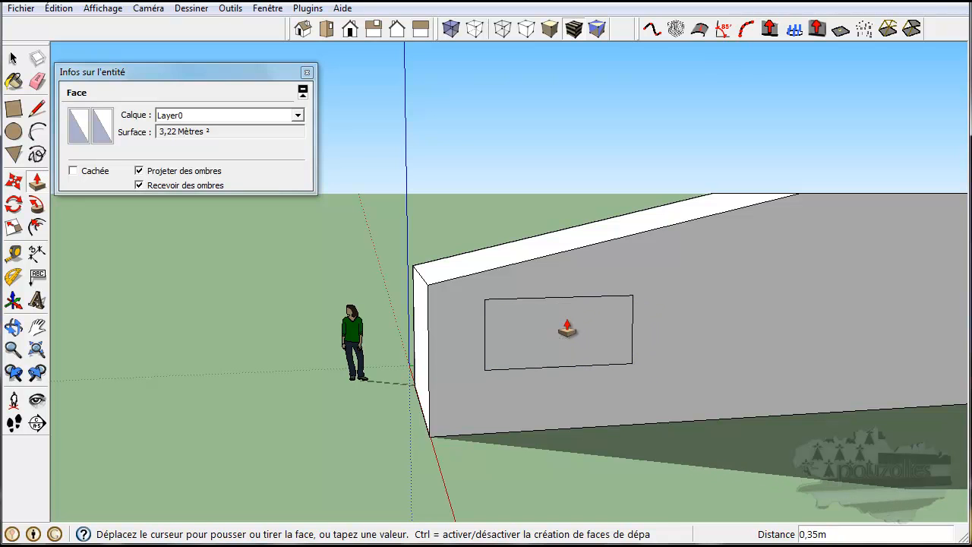
click(560, 324)
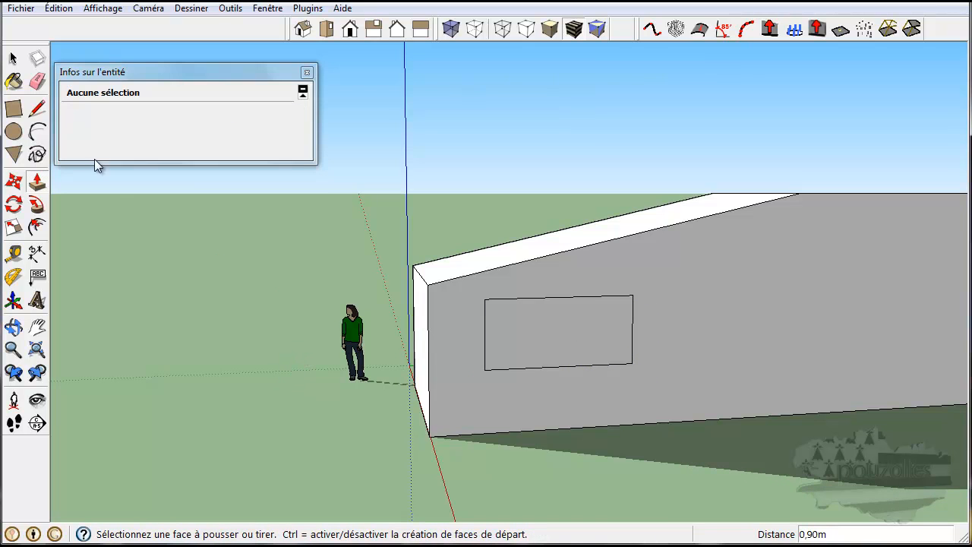
Select the rectangle's face and the cube component in turn to compare them as separate objects.
click(12, 59)
click(580, 339)
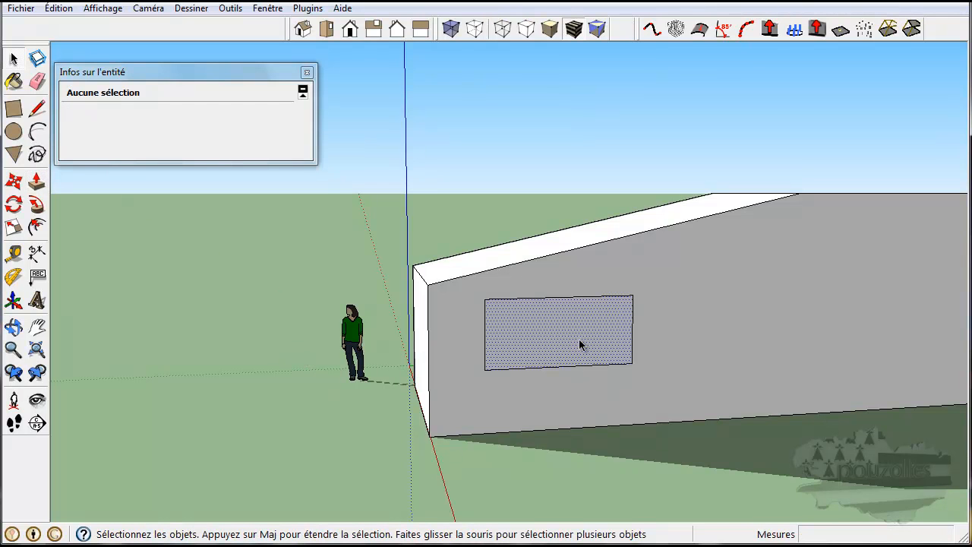
key(Escape)
click(570, 334)
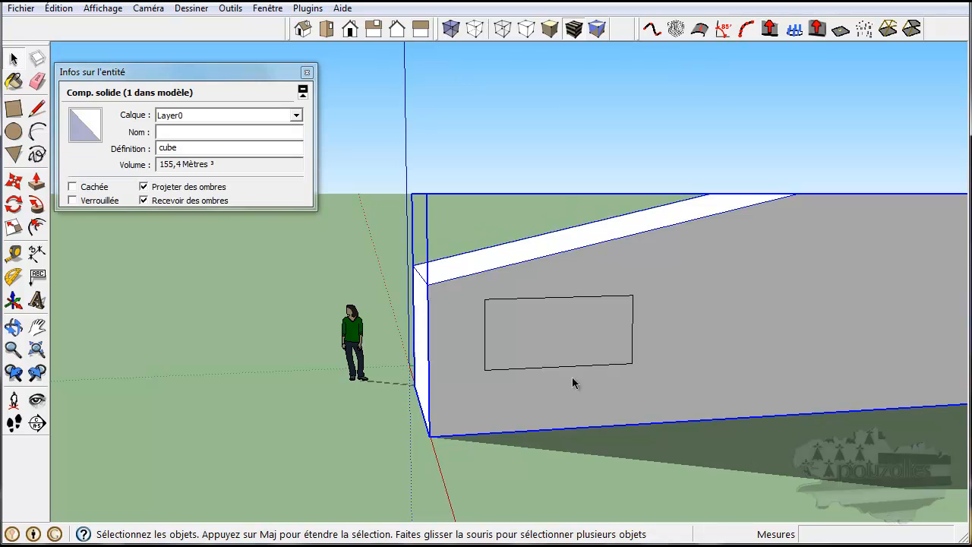
Open the cube component, examine its long side face's entity information, and close the component again.
middle_drag(563, 418, 579, 345)
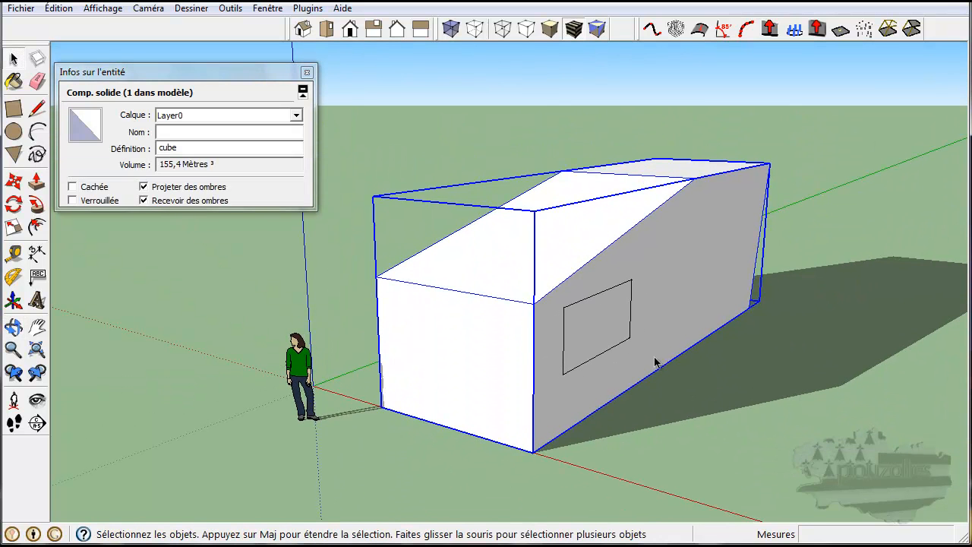
double_click(415, 358)
middle_drag(746, 415, 557, 329)
click(556, 329)
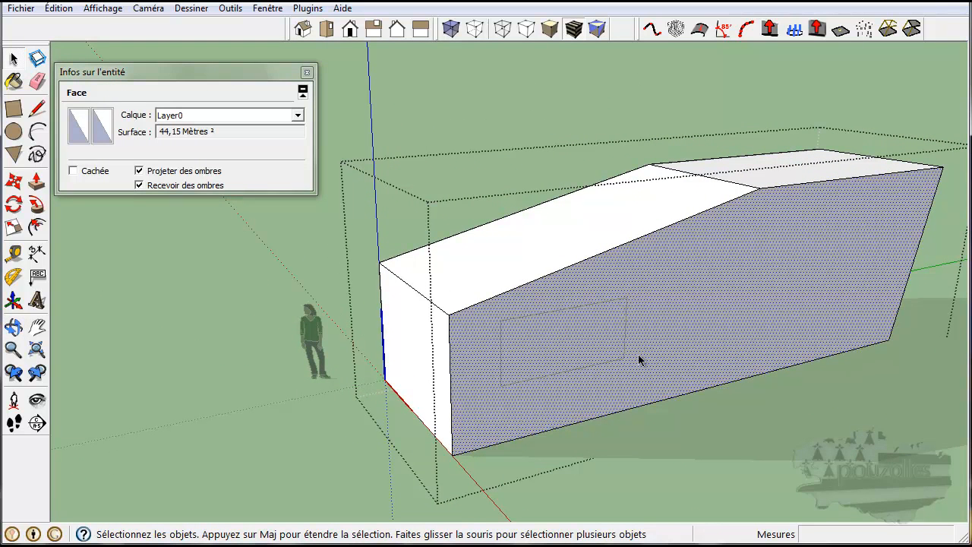
scroll(652, 426, down, 2)
middle_drag(652, 427, 581, 426)
middle_drag(338, 430, 461, 415)
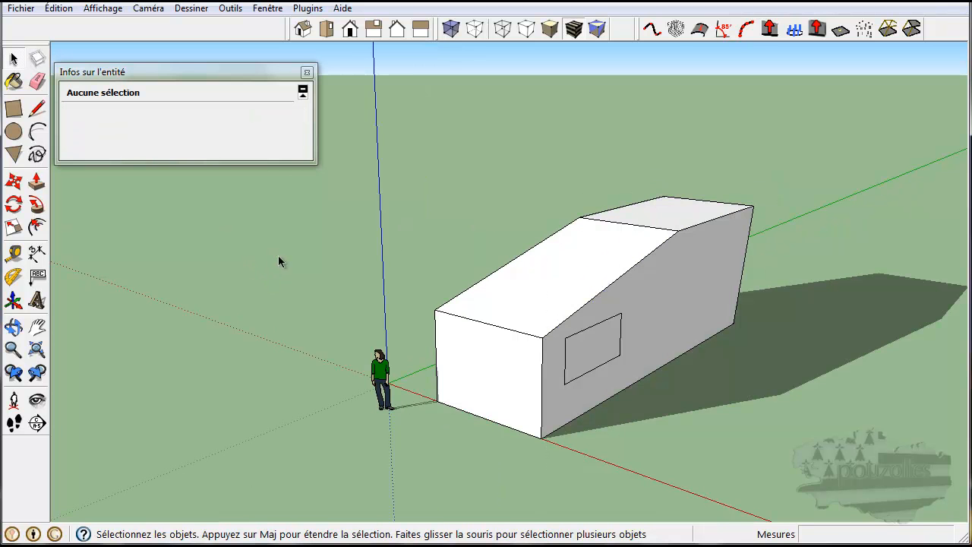
Draw a circle with a radius of about 4.78 m on the ground beside the cube component's long side.
middle_drag(612, 431, 373, 390)
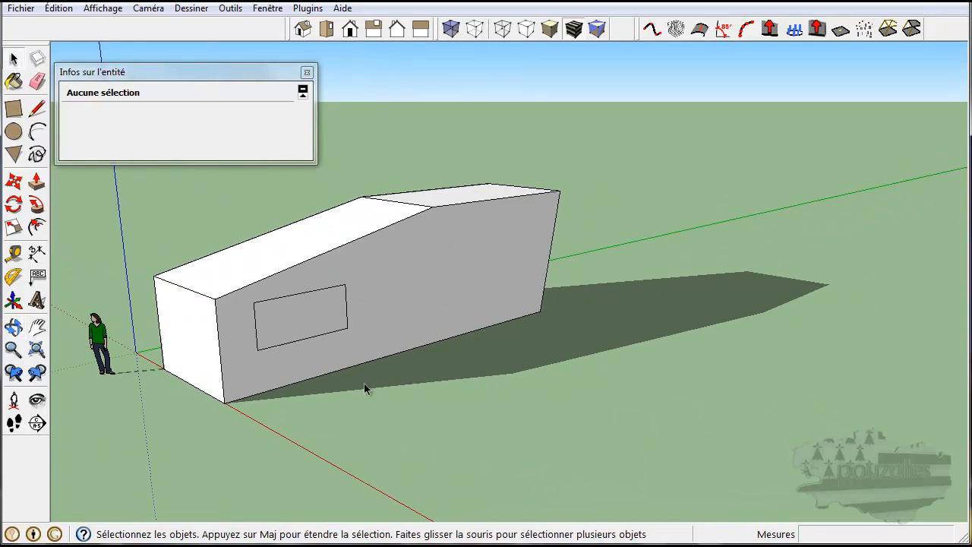
click(16, 131)
click(524, 422)
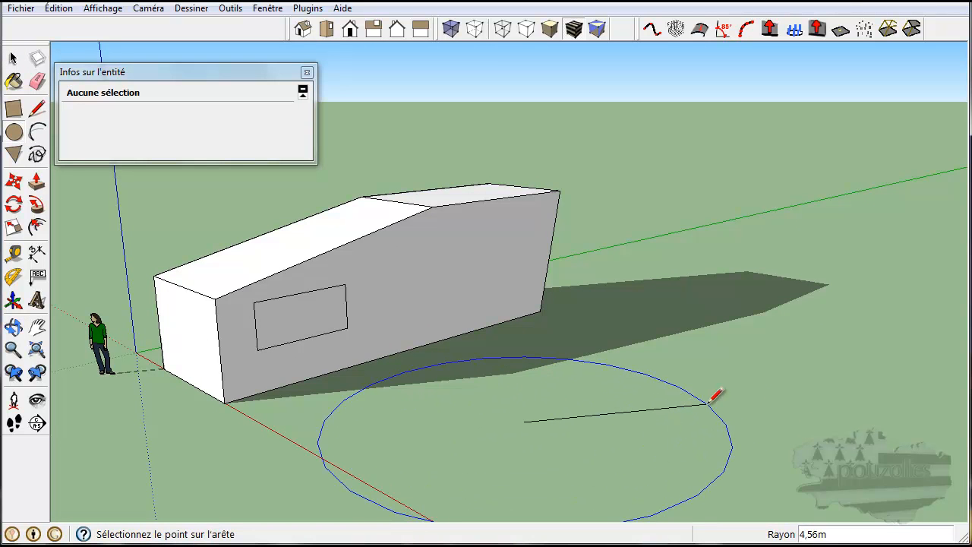
click(719, 398)
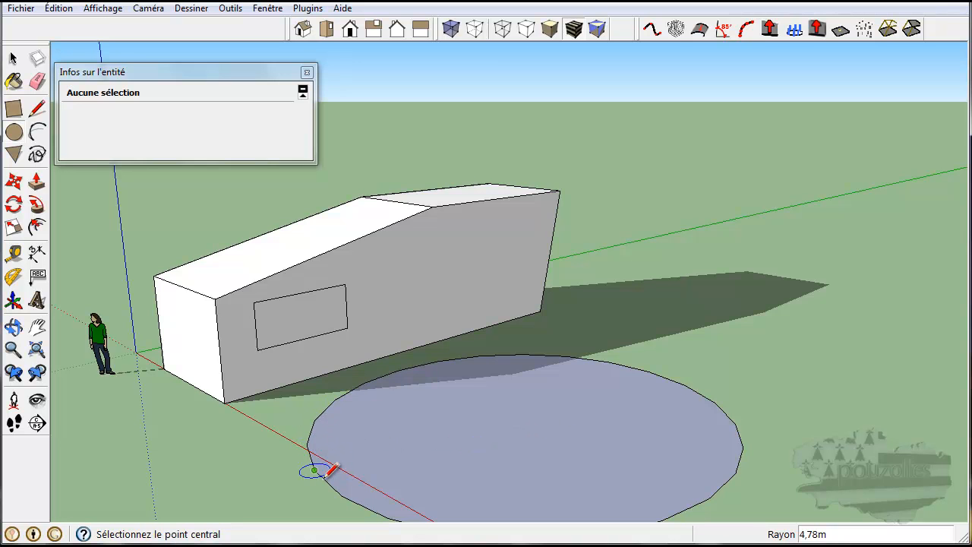
Examine the circle's segmented outline up close and the entity information of its face.
scroll(328, 471, down, 3)
scroll(323, 478, up, 8)
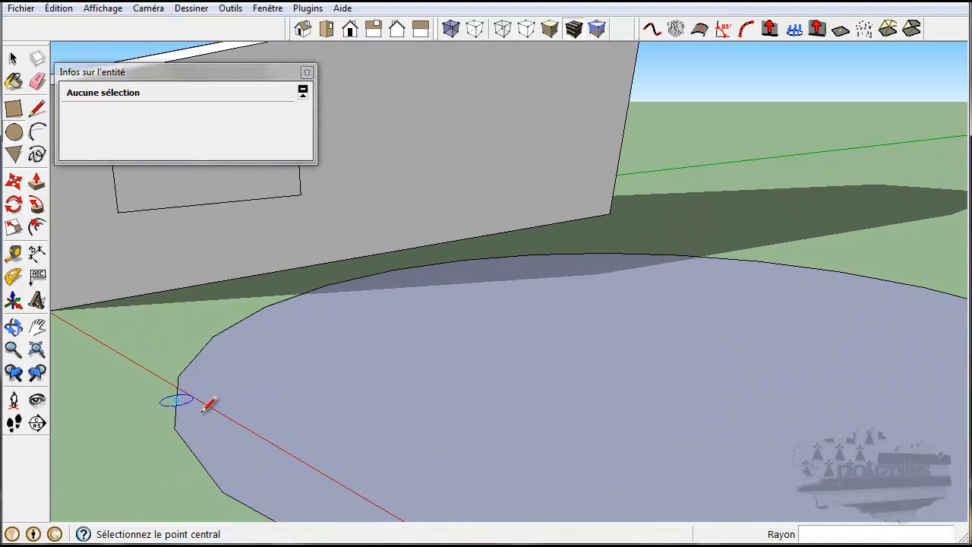
scroll(282, 427, down, 3)
scroll(347, 423, down, 5)
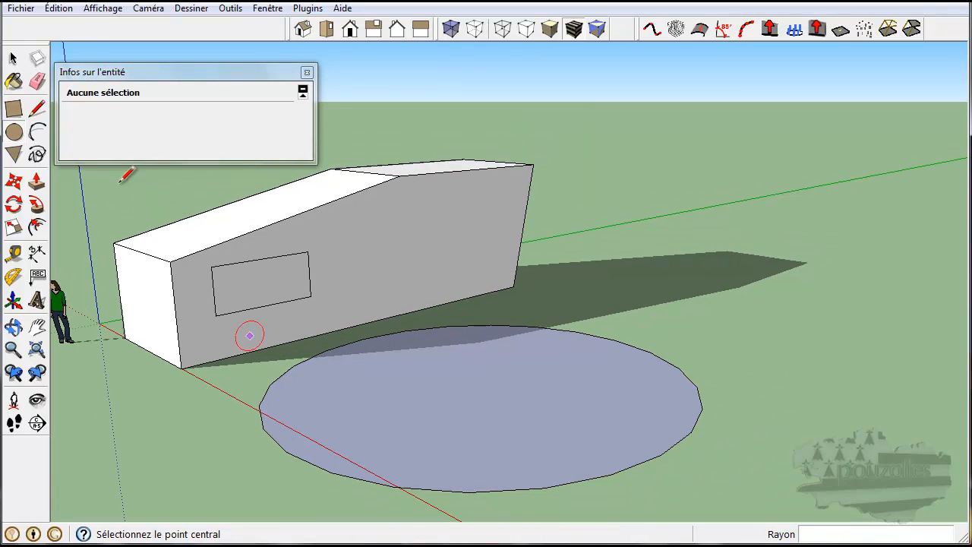
click(13, 59)
click(287, 370)
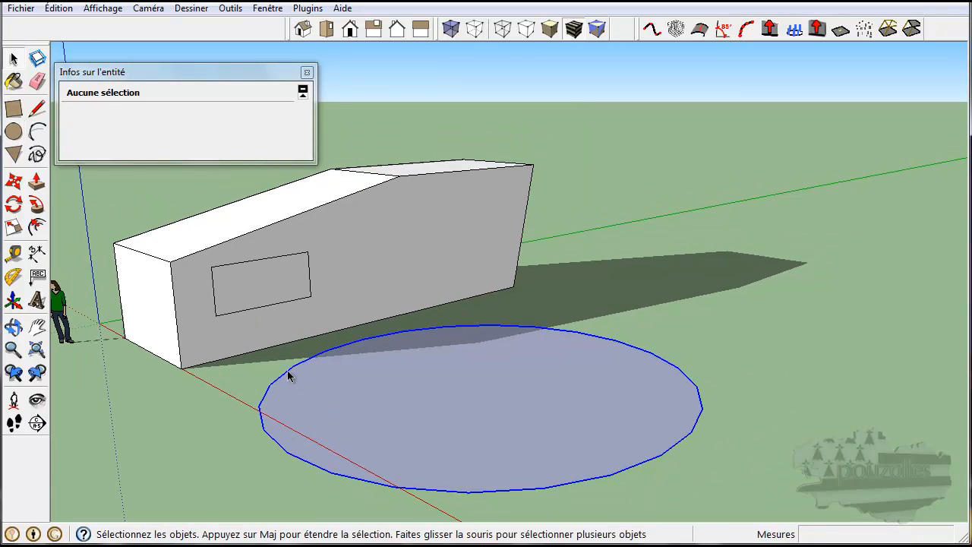
click(423, 410)
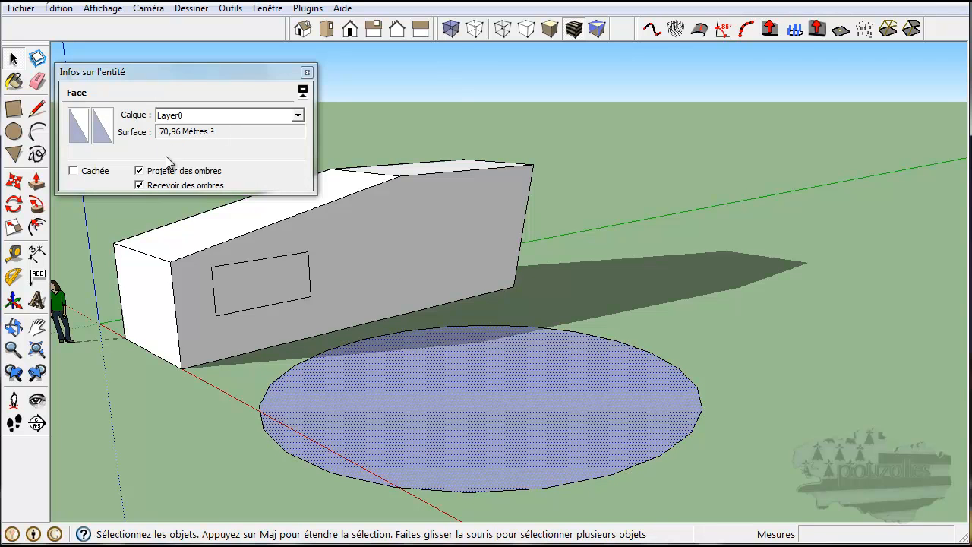
Set the circle's number of segments to 48 and its radius to 4 m.
click(309, 358)
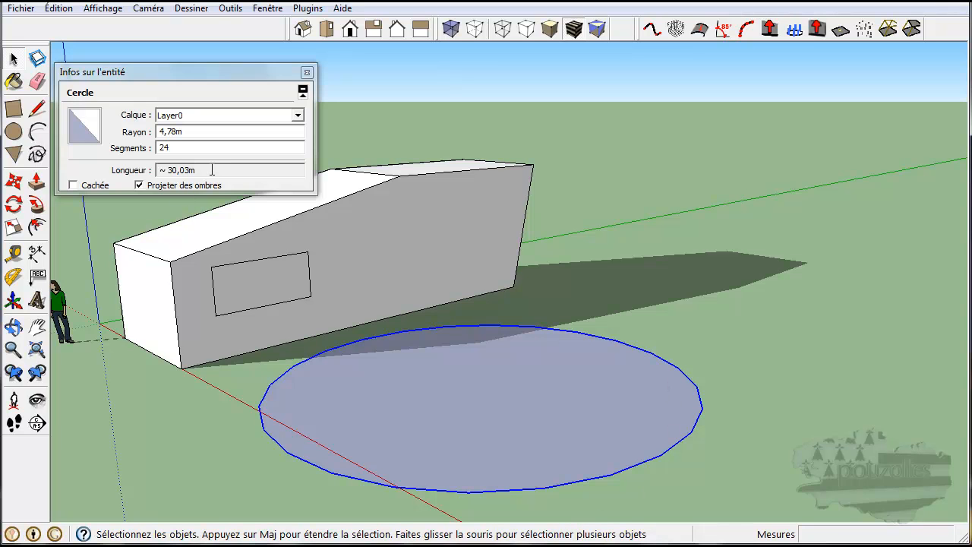
click(177, 147)
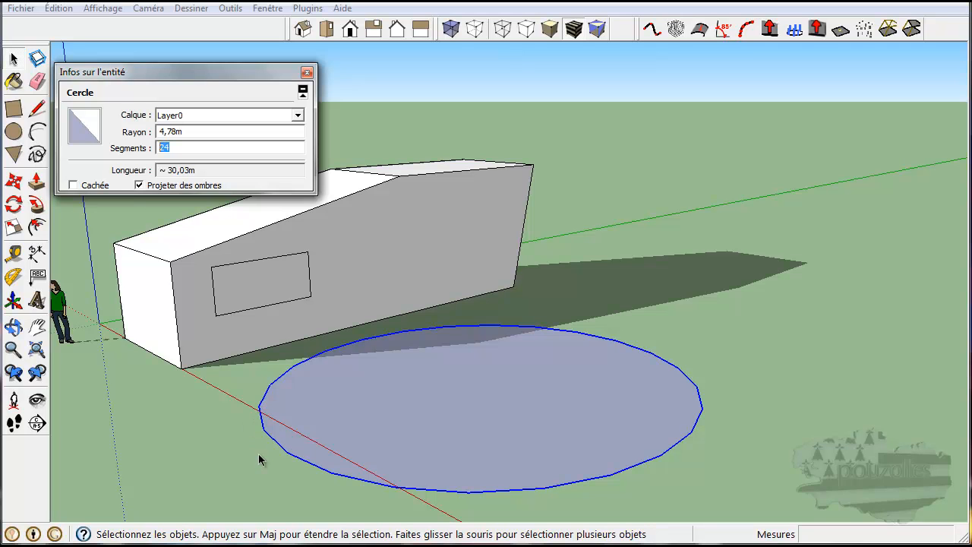
key(Return)
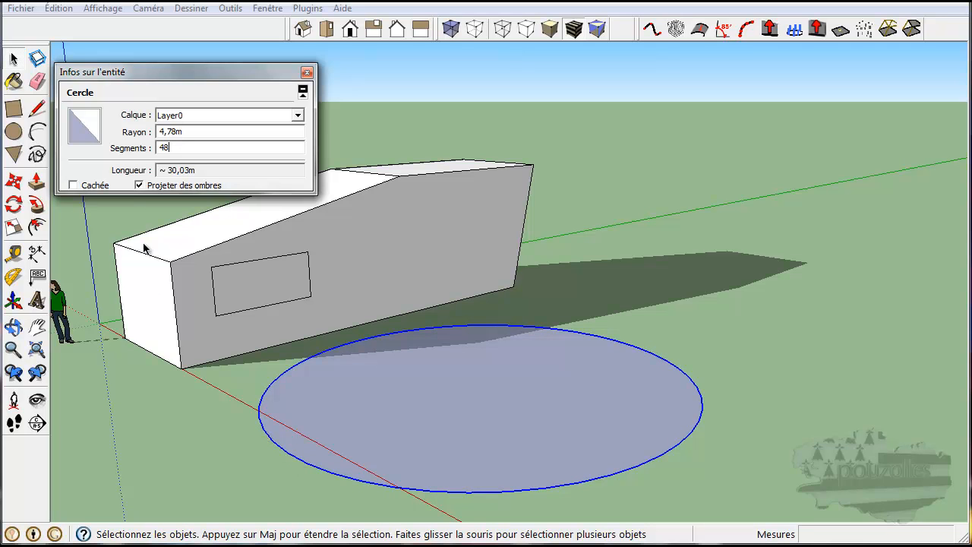
drag(192, 131, 151, 126)
text(4)
key(Return)
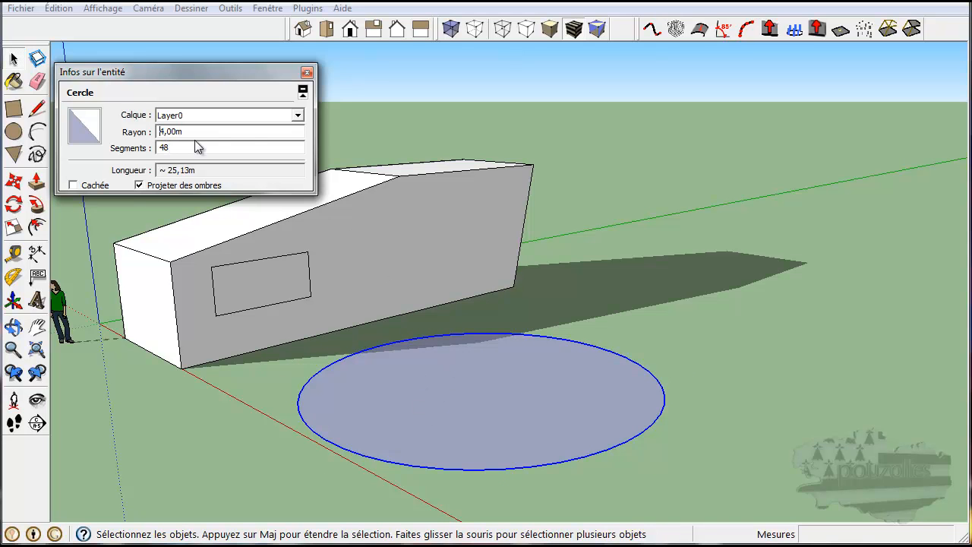
Draw a second circle with a radius of about 3.66 m on the ground, overlapping the first one.
click(13, 131)
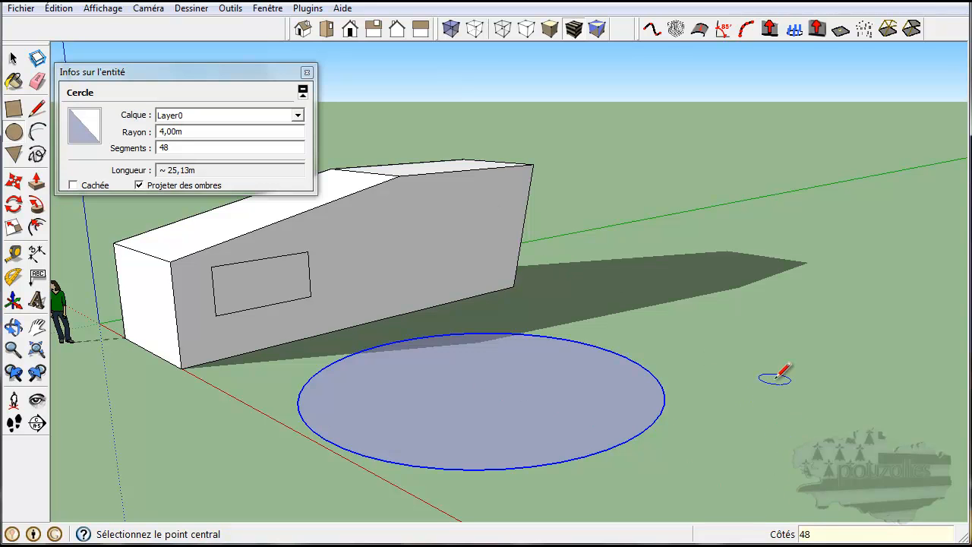
click(777, 374)
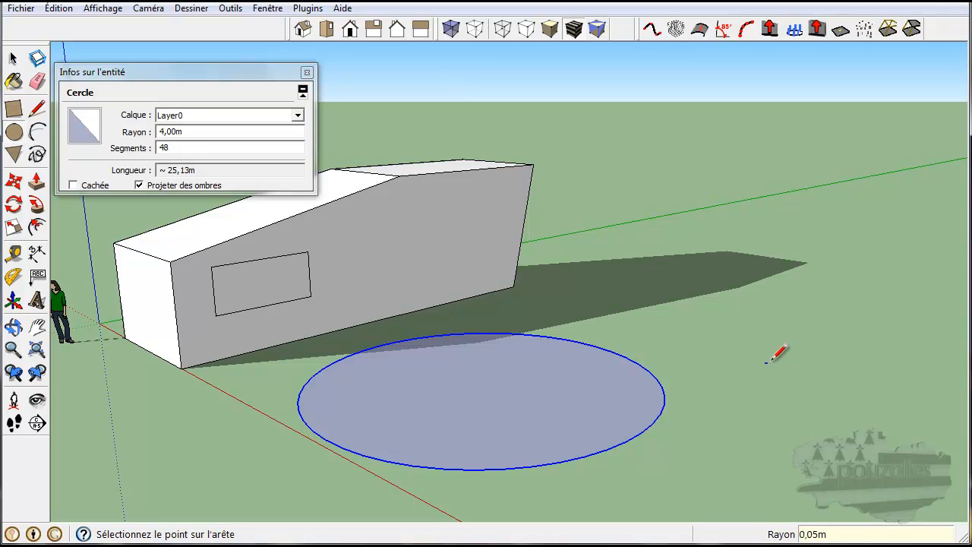
click(829, 328)
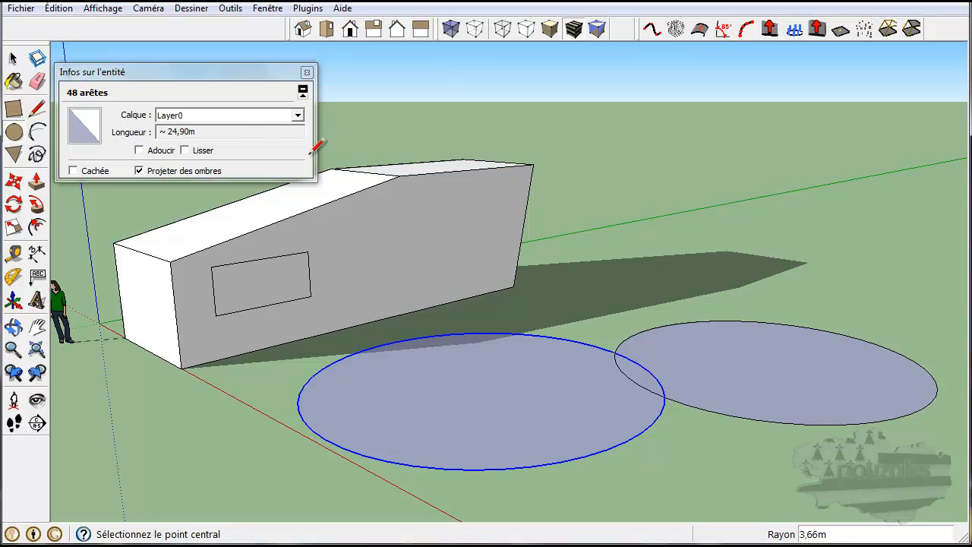
Set the number of segments of the second circle's outer arc to 12.
key(space)
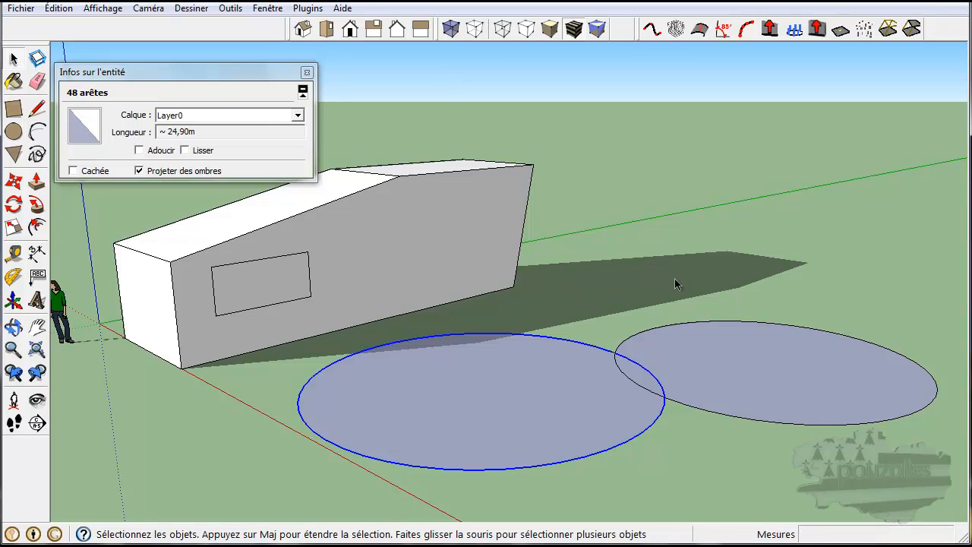
click(687, 323)
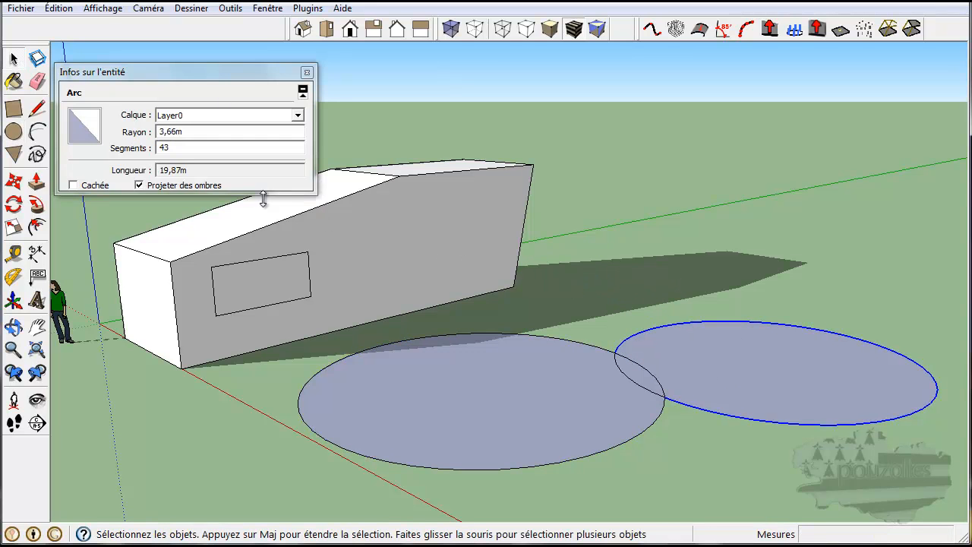
double_click(176, 148)
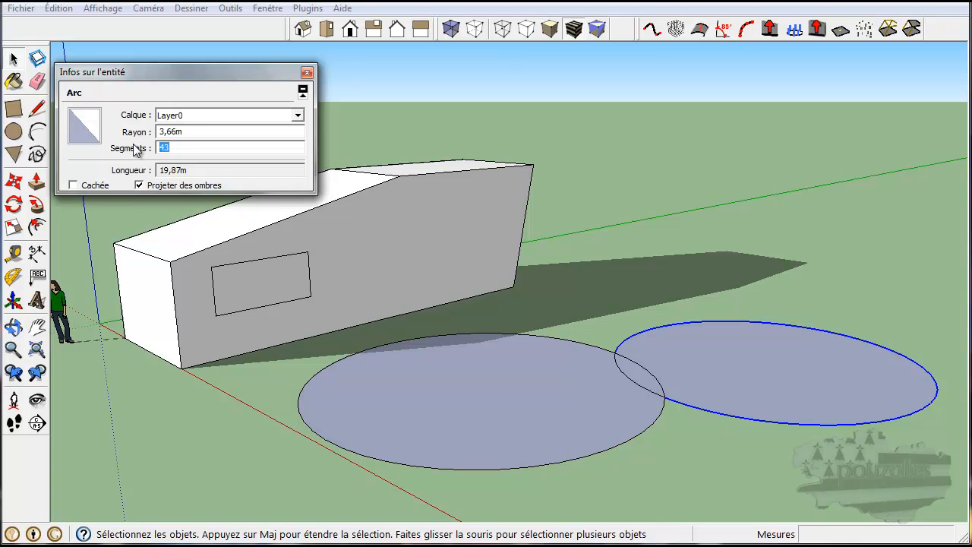
key(Return)
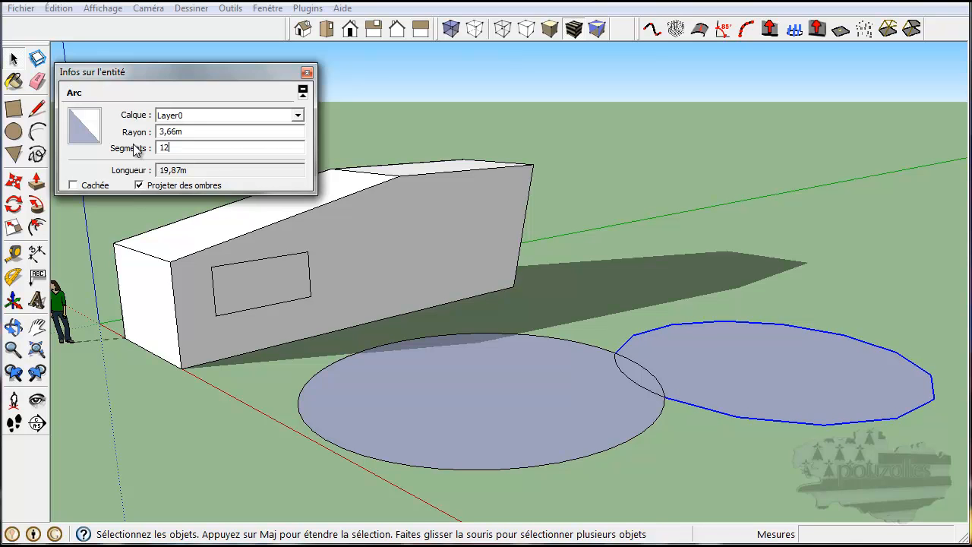
Set the number of segments of the second circle's outer arc to 6 and examine the face it encloses.
middle_drag(679, 430, 665, 467)
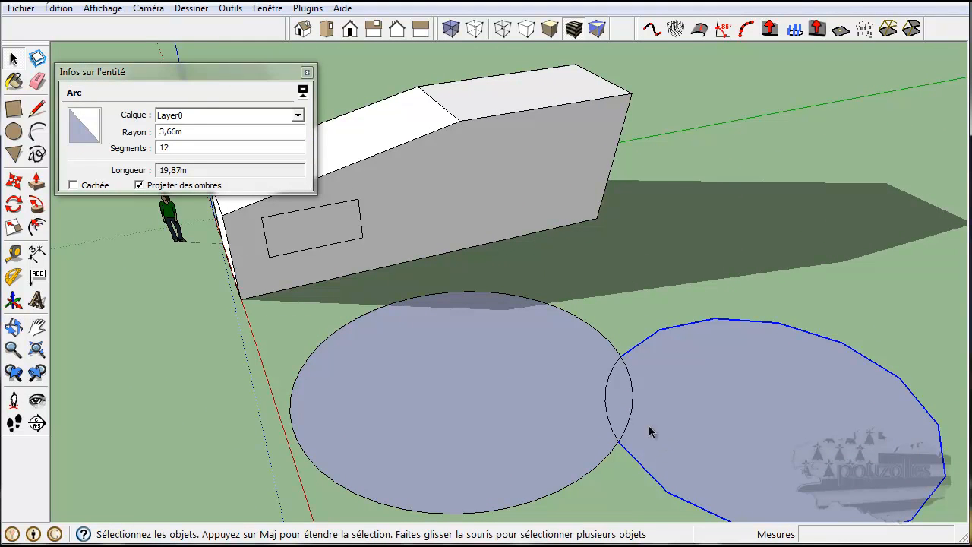
click(194, 152)
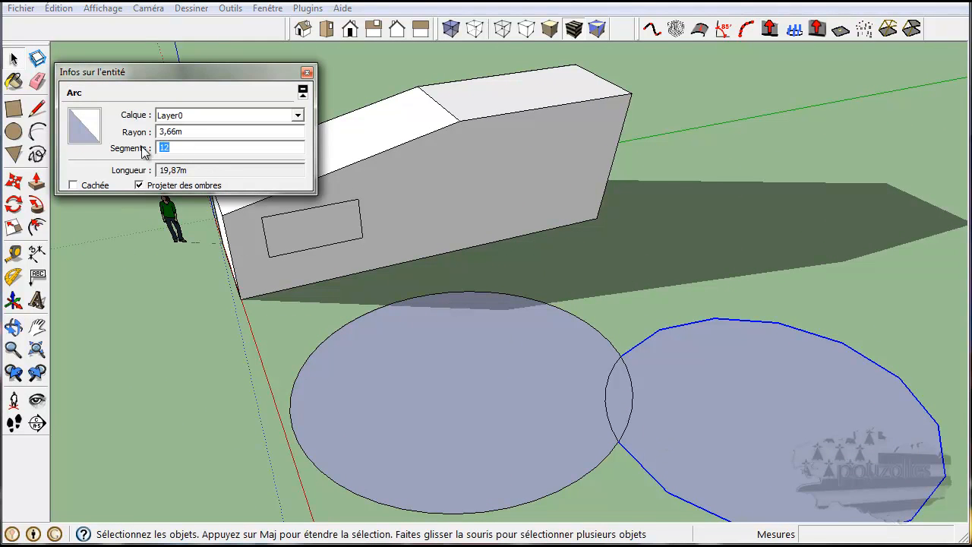
key(Return)
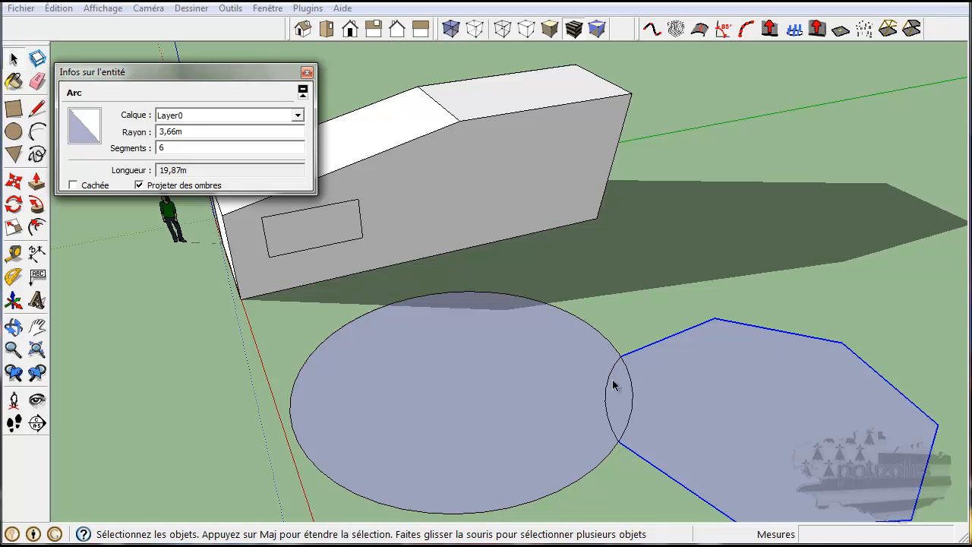
click(649, 427)
scroll(662, 430, down, 3)
scroll(687, 431, up, 1)
middle_drag(686, 431, 766, 521)
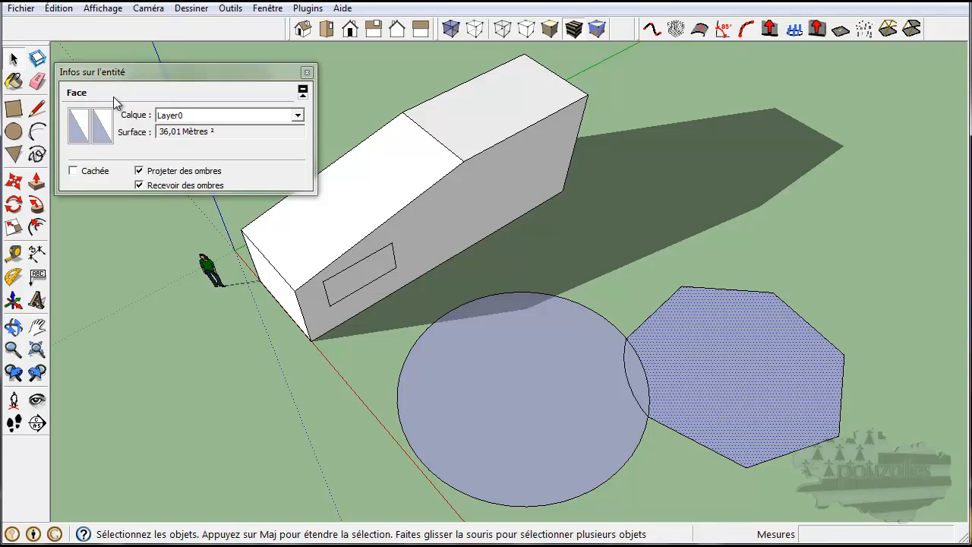
Delete both overlapping circles, including their faces and outlines, from the ground.
double_click(529, 440)
key(Delete)
double_click(682, 393)
key(Delete)
Delete the building component and the small open box that remains behind it.
click(338, 248)
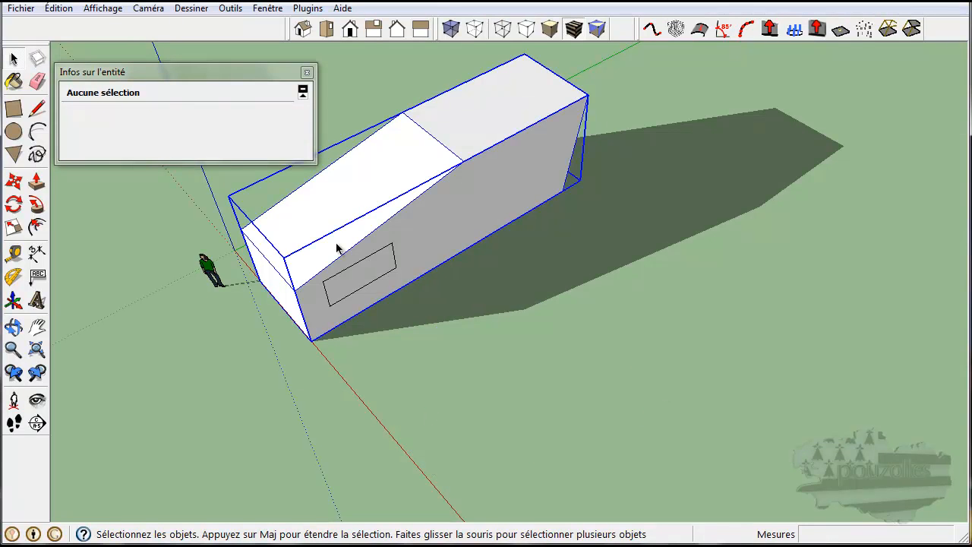
key(Delete)
click(340, 271)
middle_drag(363, 364, 502, 237)
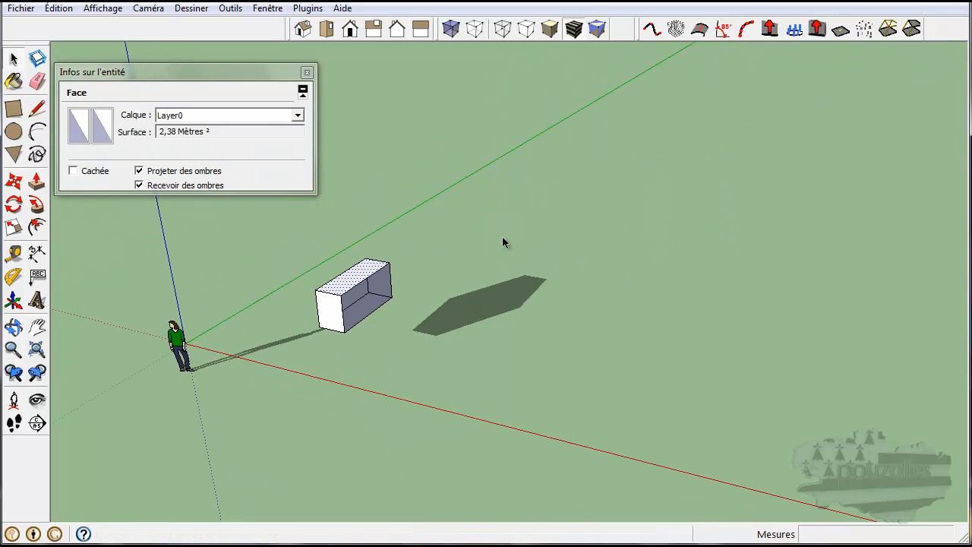
triple_click(340, 314)
key(Delete)
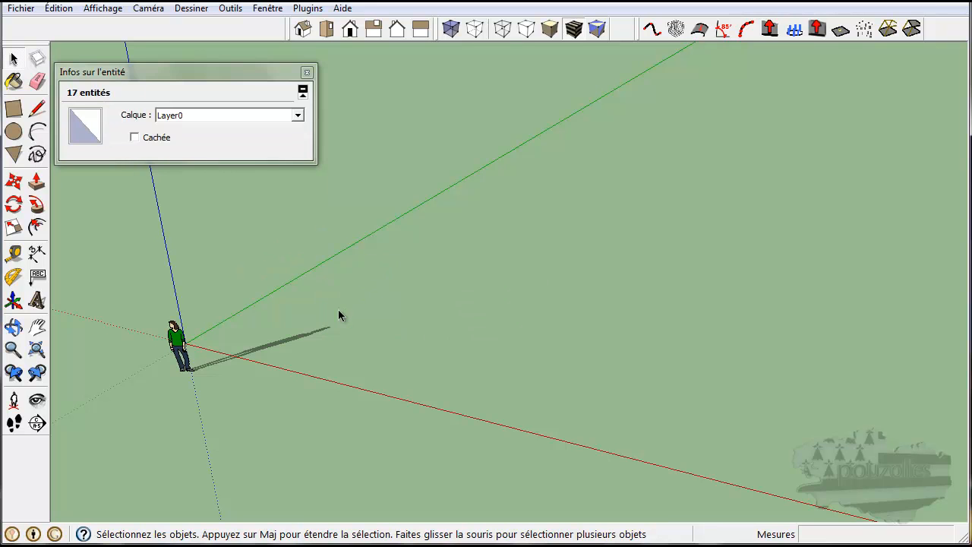
Draw a rectangle about 3.79 m by 11.04 m starting on the red axis and extrude it upward about 4.10 m.
click(14, 108)
click(351, 386)
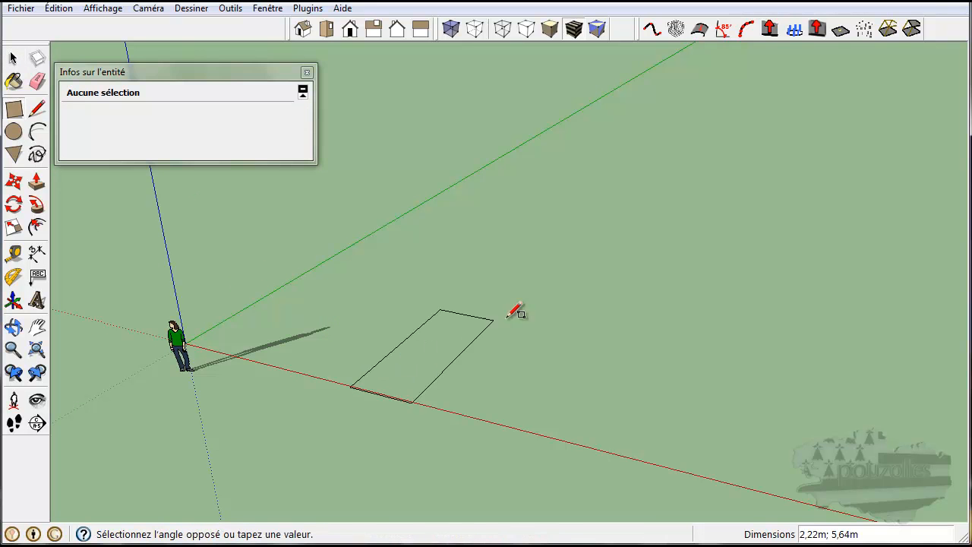
click(597, 264)
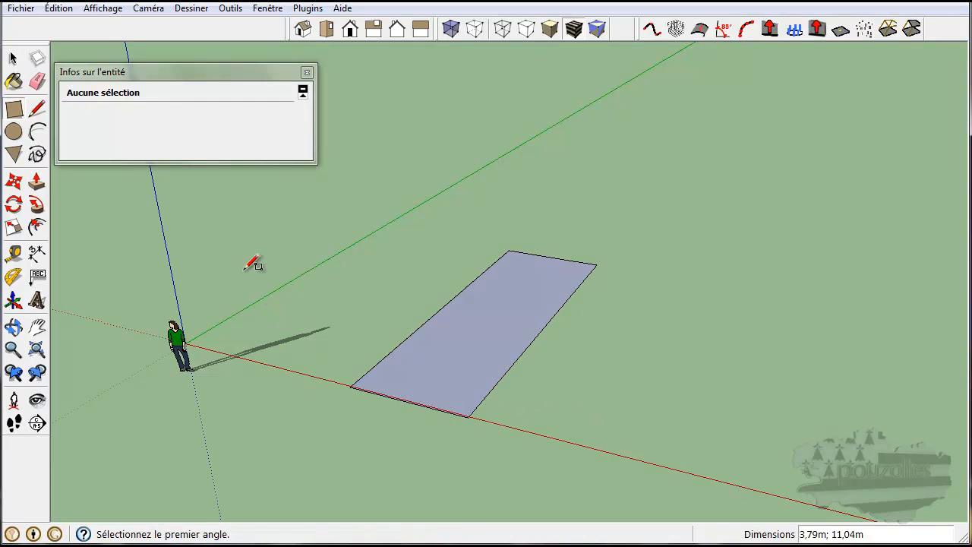
click(37, 180)
click(458, 366)
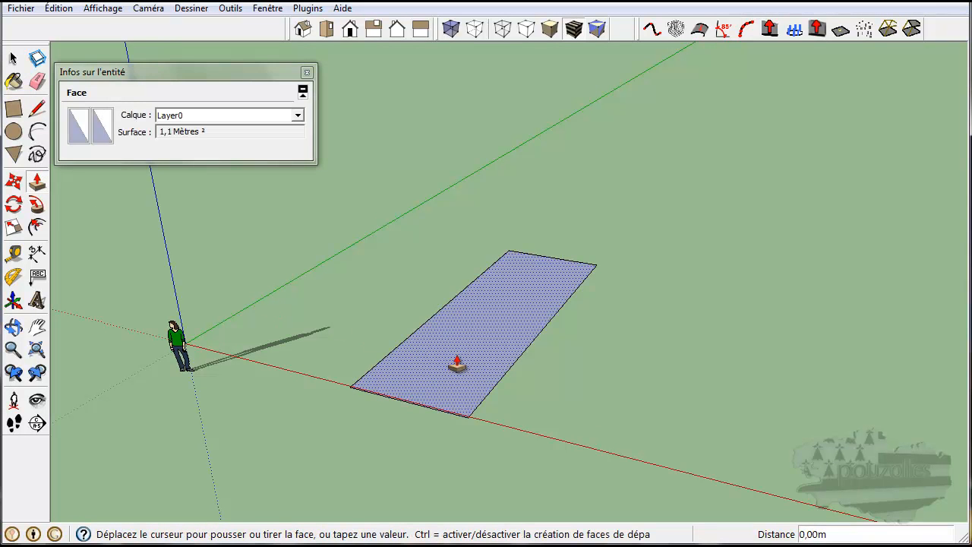
click(470, 248)
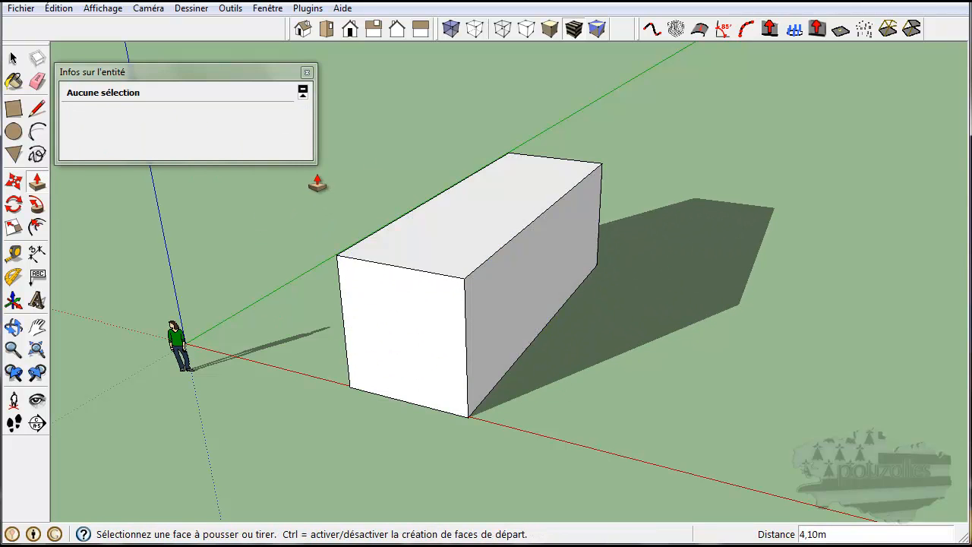
Try the Charcoal material on the front side of the box's top face and replace it with <Beige>1.
click(12, 60)
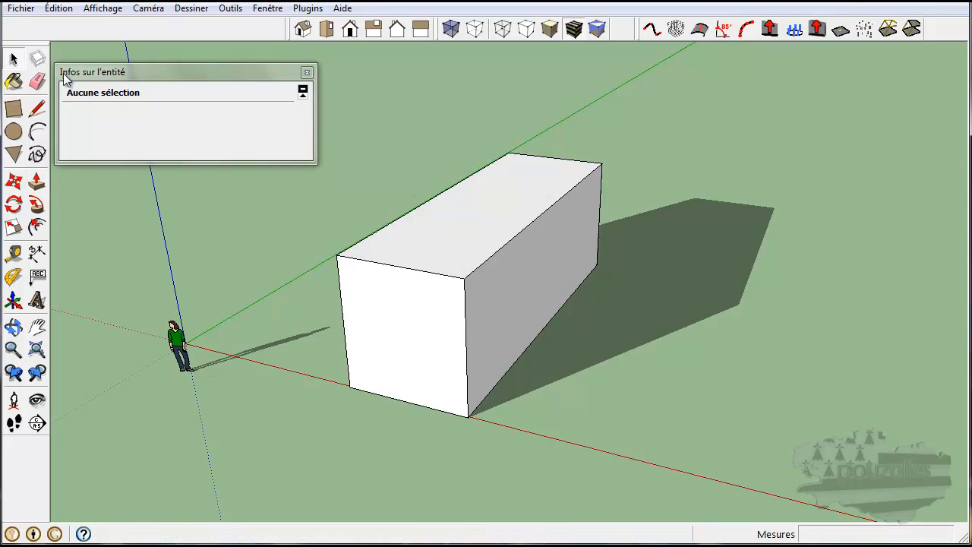
click(458, 229)
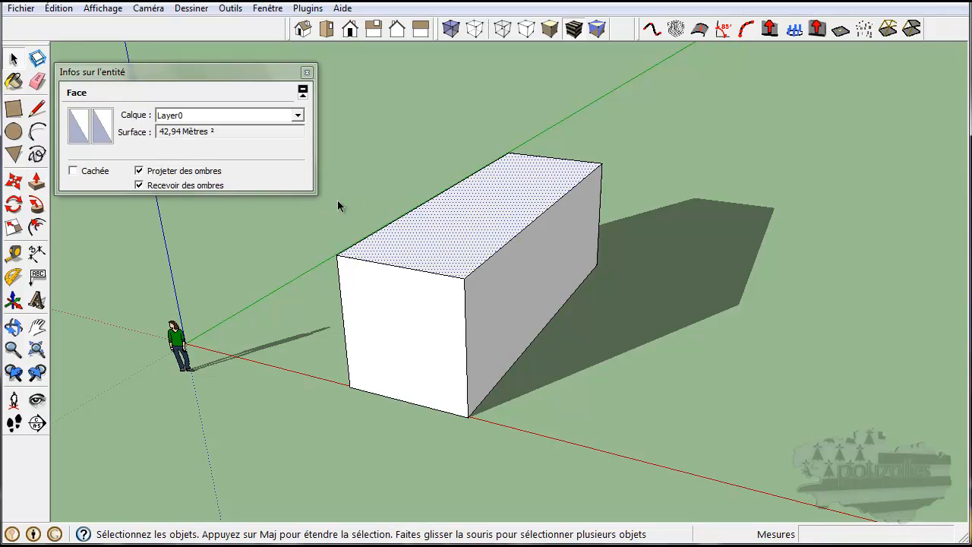
click(79, 131)
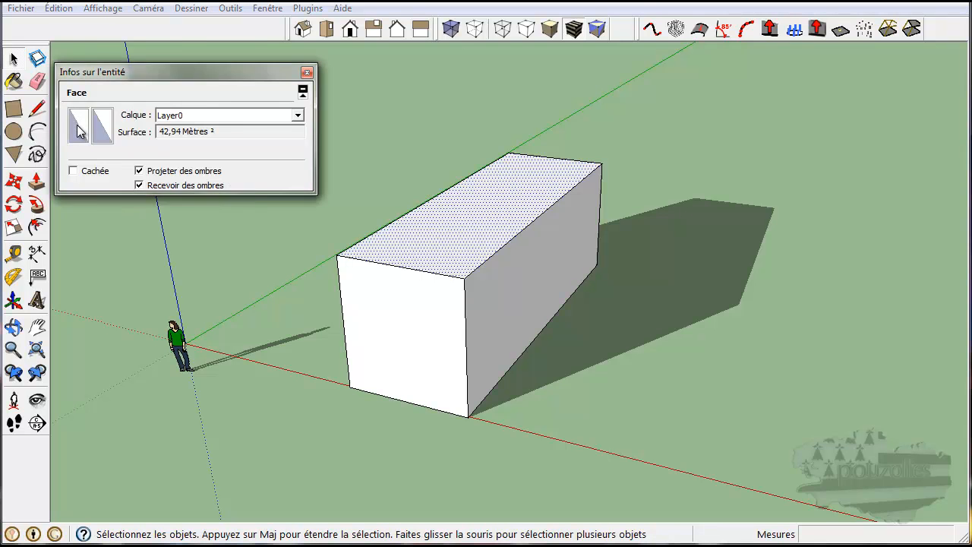
click(135, 120)
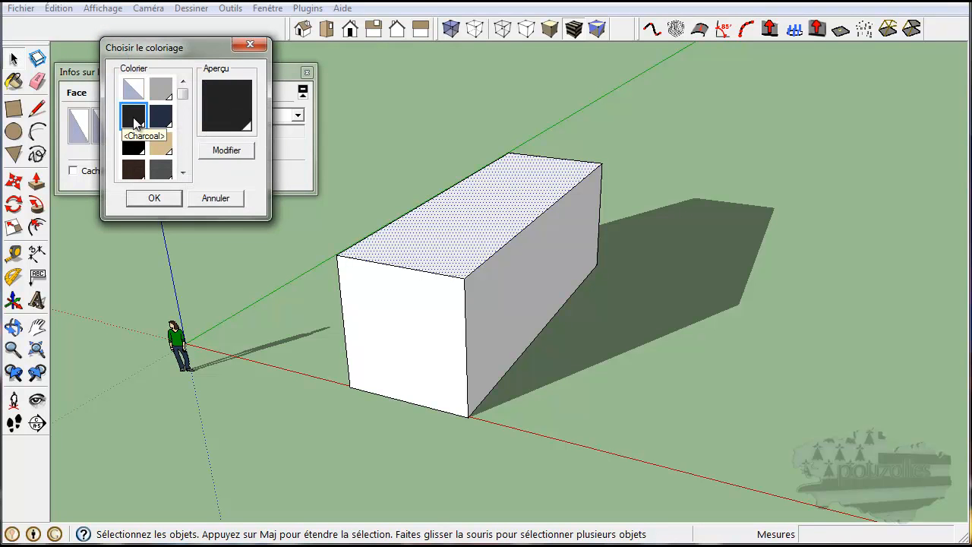
click(161, 200)
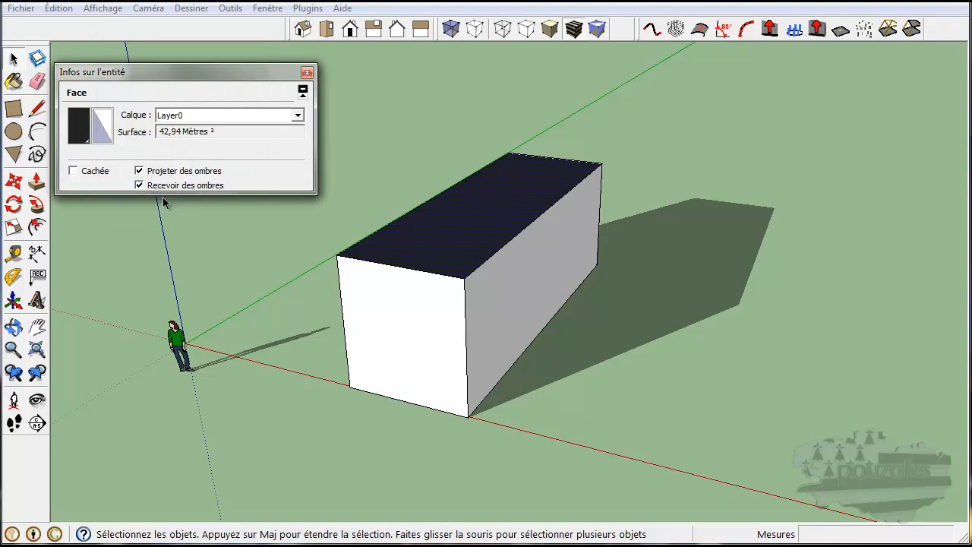
click(79, 121)
click(162, 148)
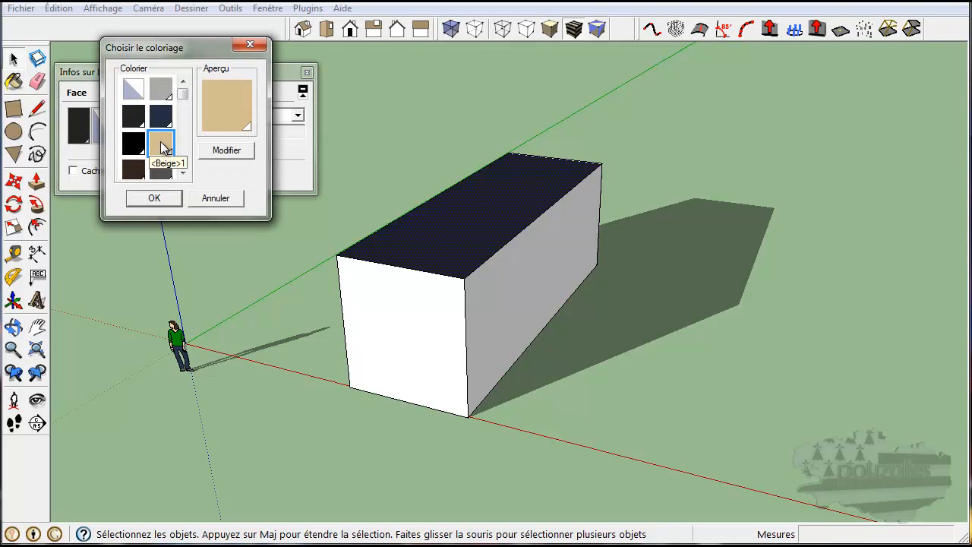
click(155, 199)
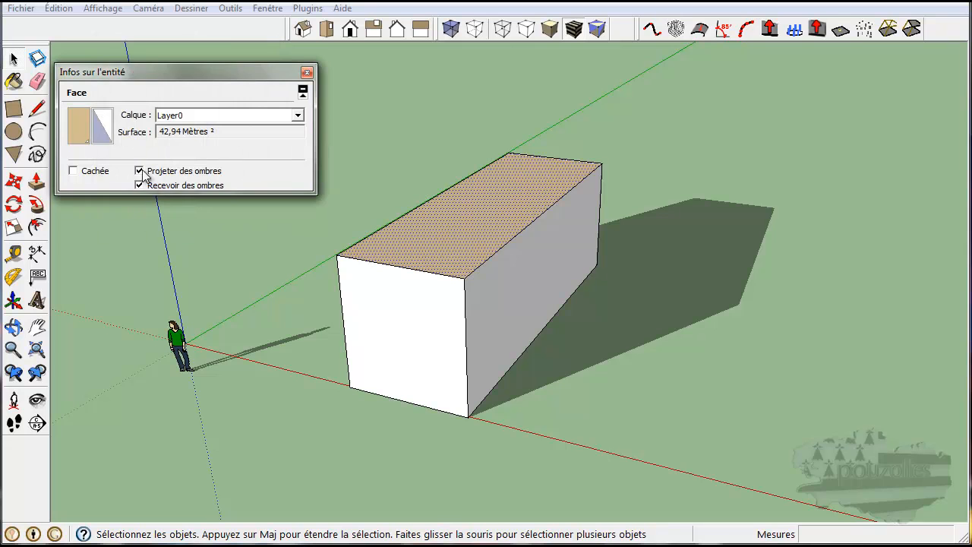
Browse the full list of materials available for the front side of the top face.
click(79, 123)
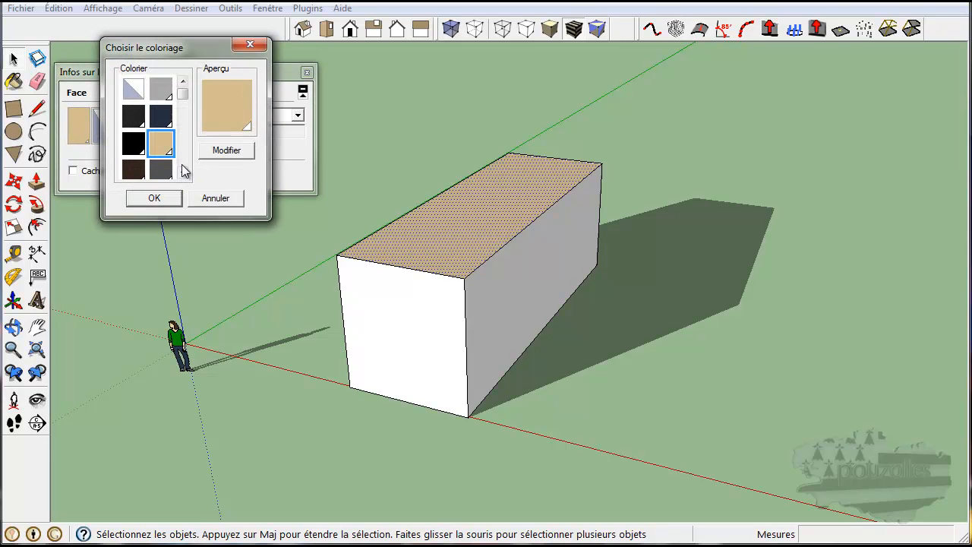
click(183, 174)
click(183, 174)
click(182, 174)
click(183, 174)
click(183, 173)
click(182, 173)
click(182, 173)
drag(183, 163, 184, 131)
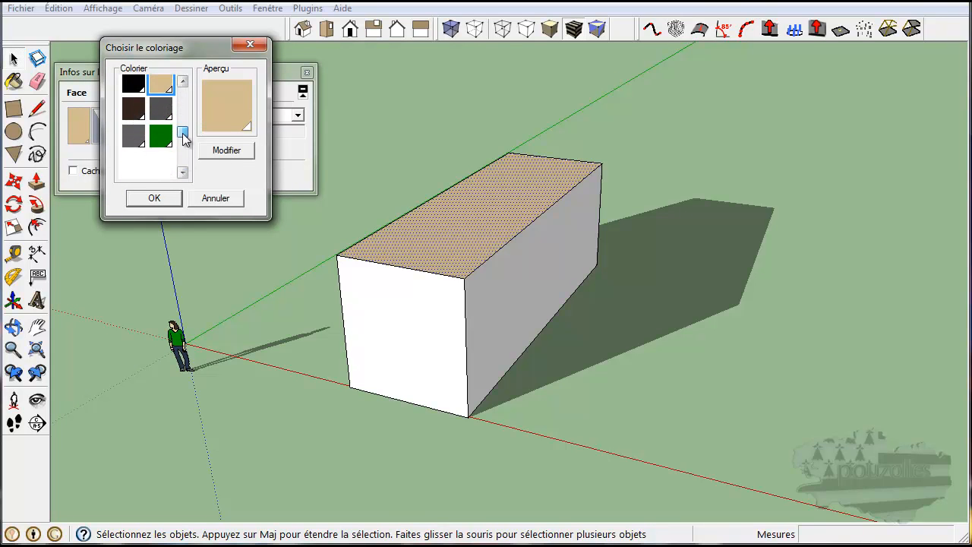
Try recolouring the beige material to blue with RGB values 57, 101 and 205, and cancel the material selection.
click(221, 150)
mouse_move(139, 97)
mouse_down()
mouse_move(150, 116)
mouse_move(138, 124)
mouse_move(125, 111)
mouse_up()
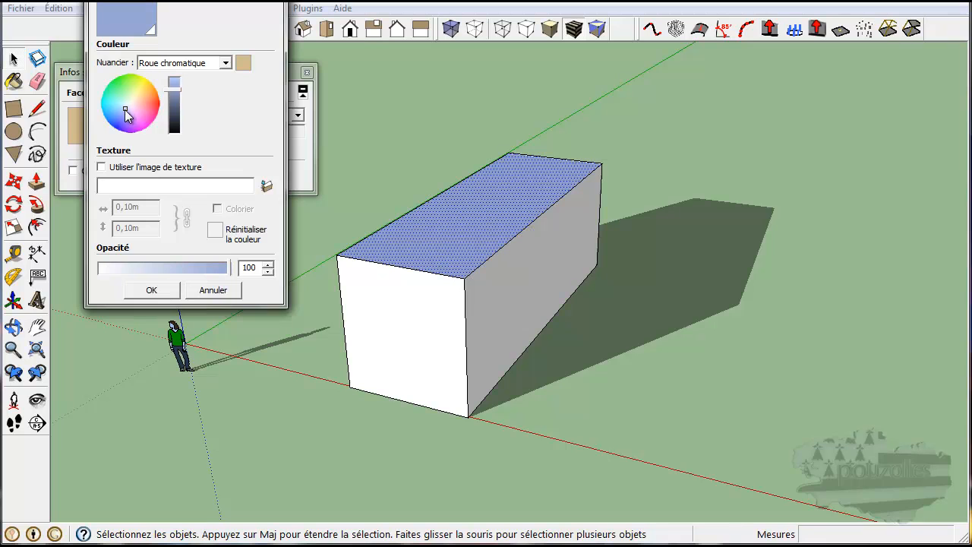
click(226, 63)
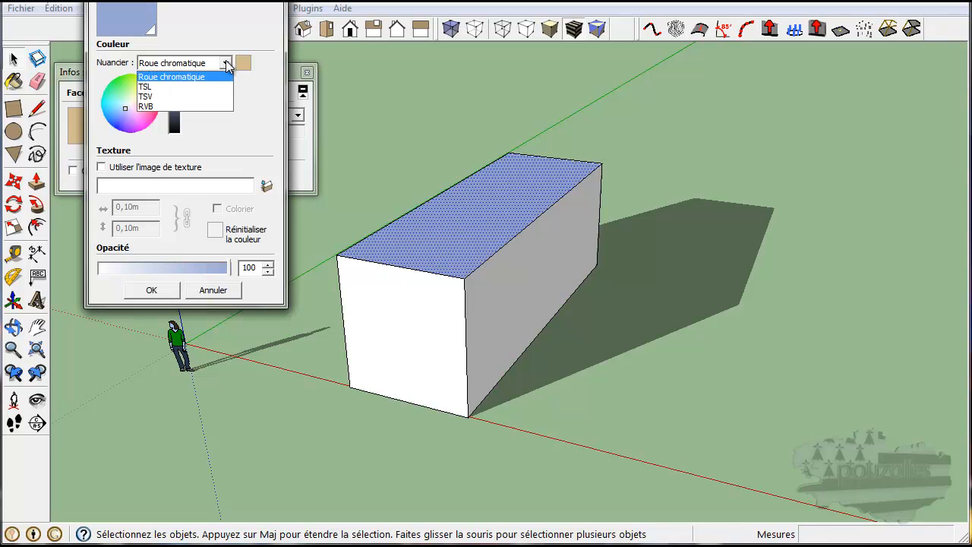
click(208, 107)
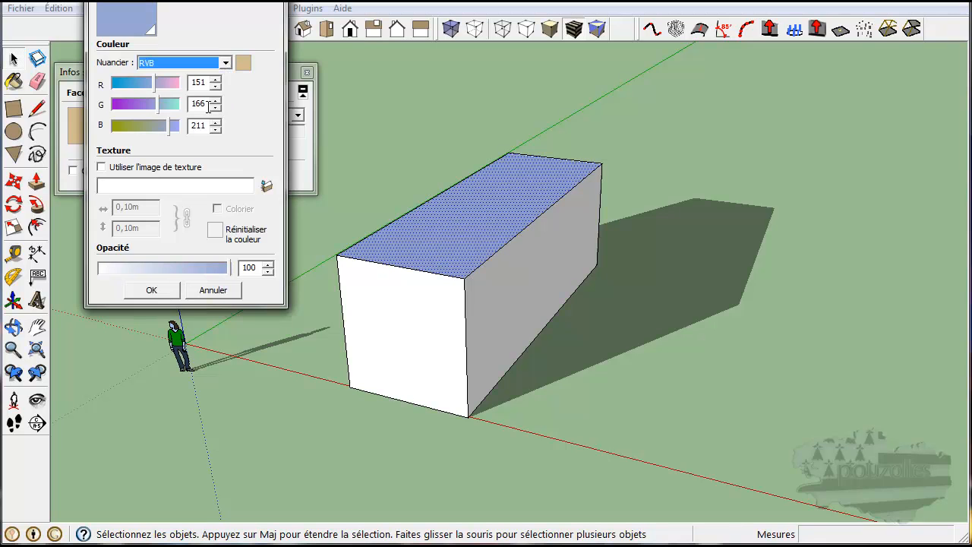
drag(153, 82, 167, 131)
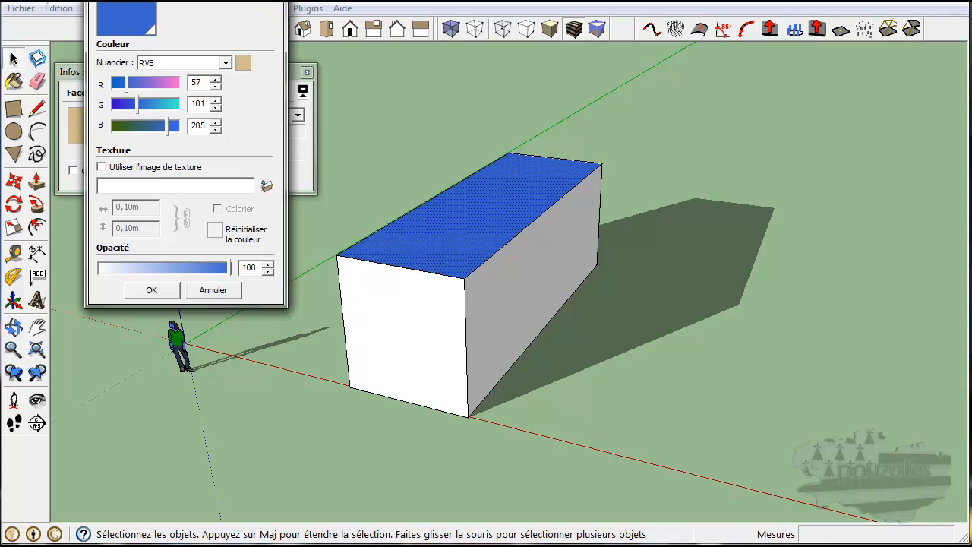
key(Return)
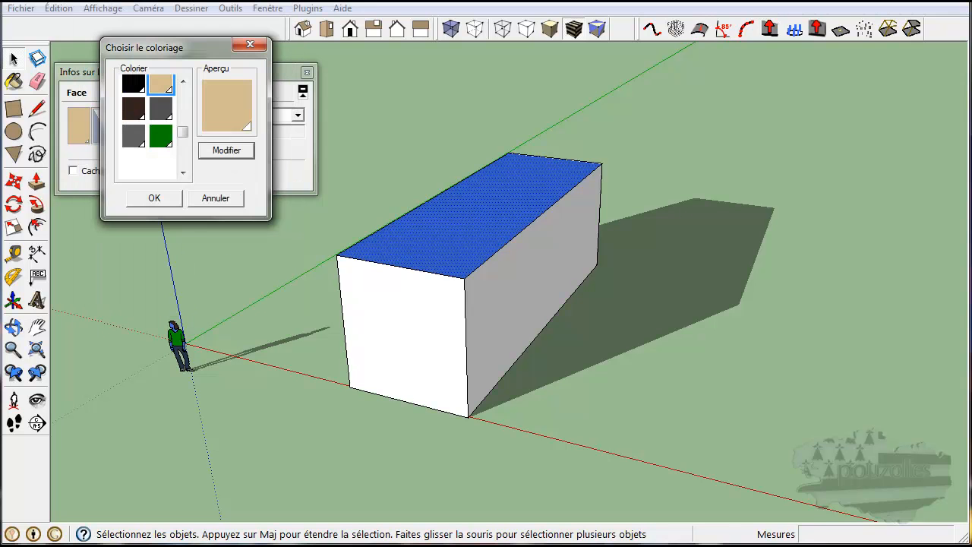
click(214, 199)
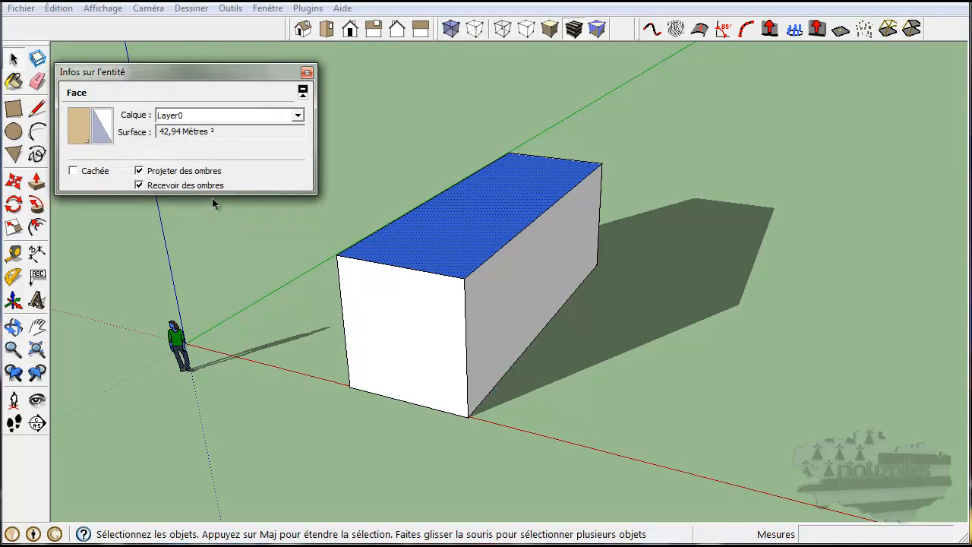
Reapply <Beige>1 to the front side of the top face and set its back side to Charcoal.
click(84, 121)
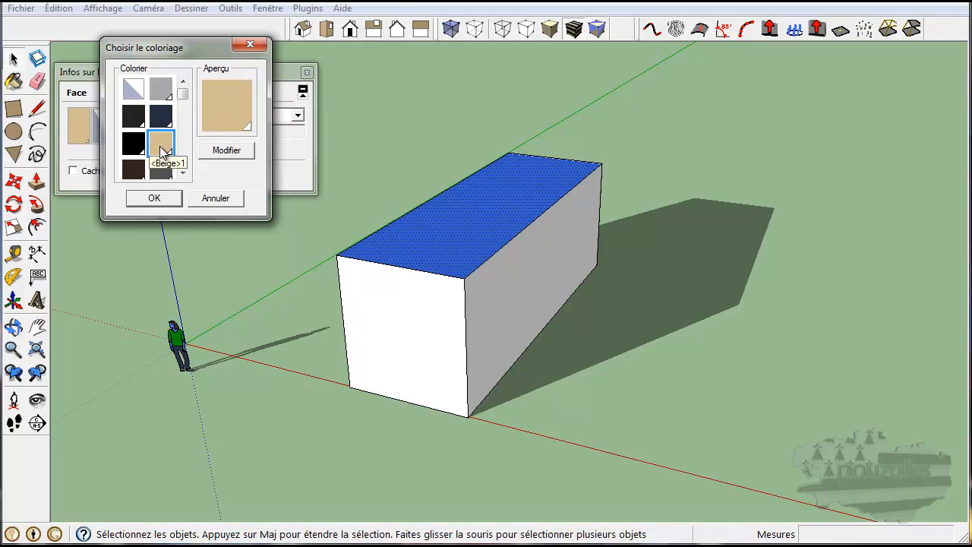
click(165, 198)
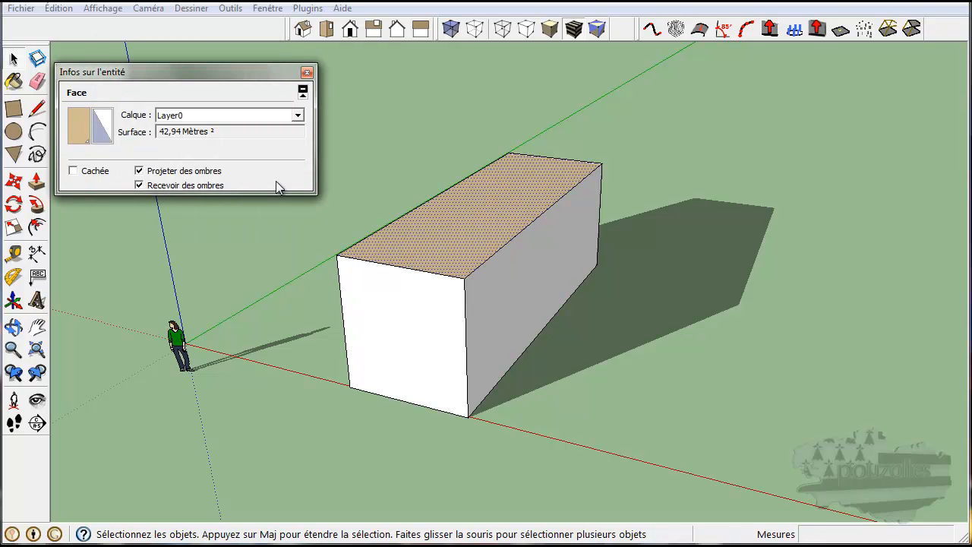
click(107, 128)
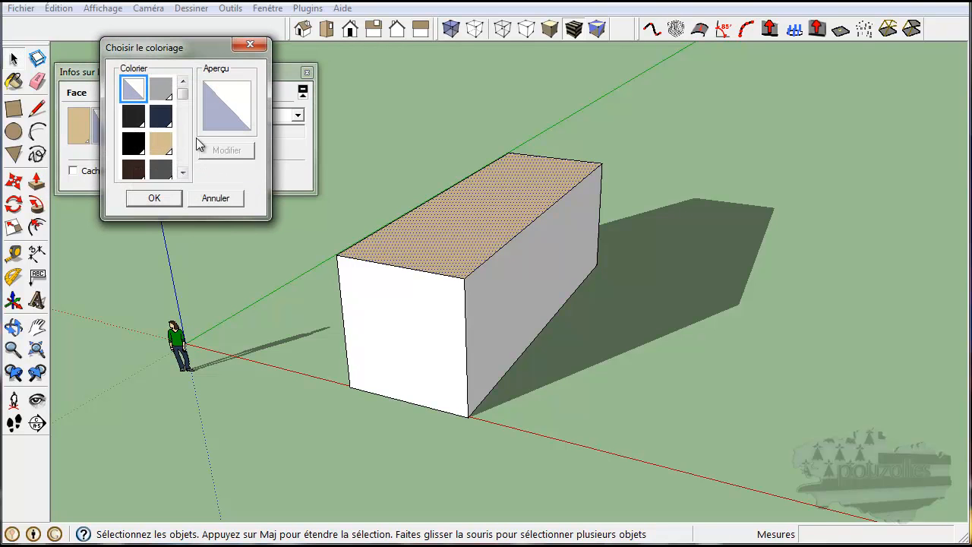
click(134, 116)
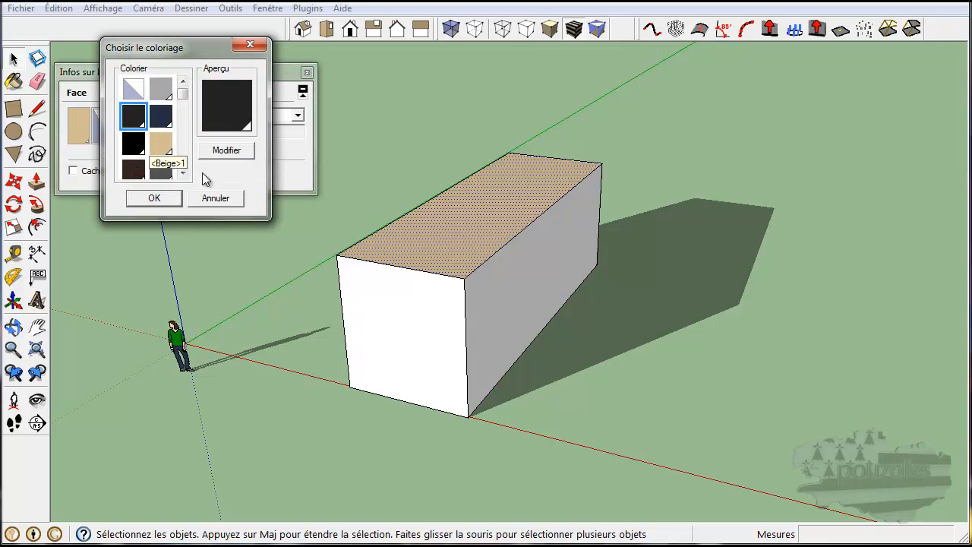
click(155, 199)
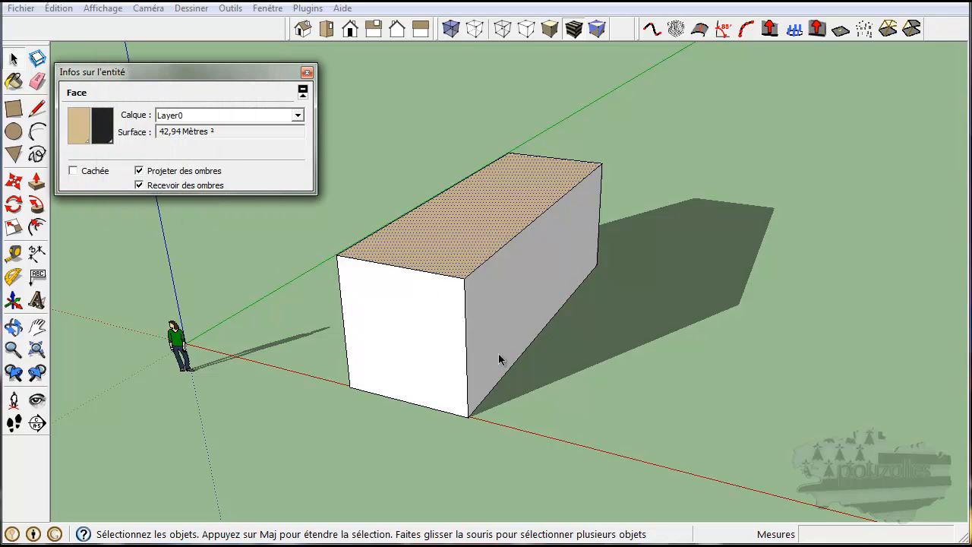
Delete the long side face of the box that faces its shadow to open up the interior.
key(o)
drag(538, 405, 412, 341)
key(space)
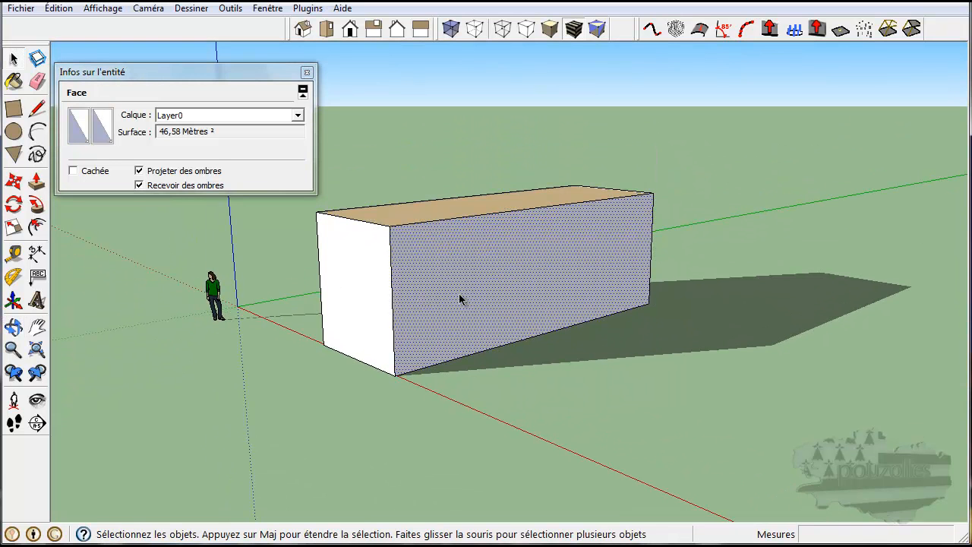
key(Delete)
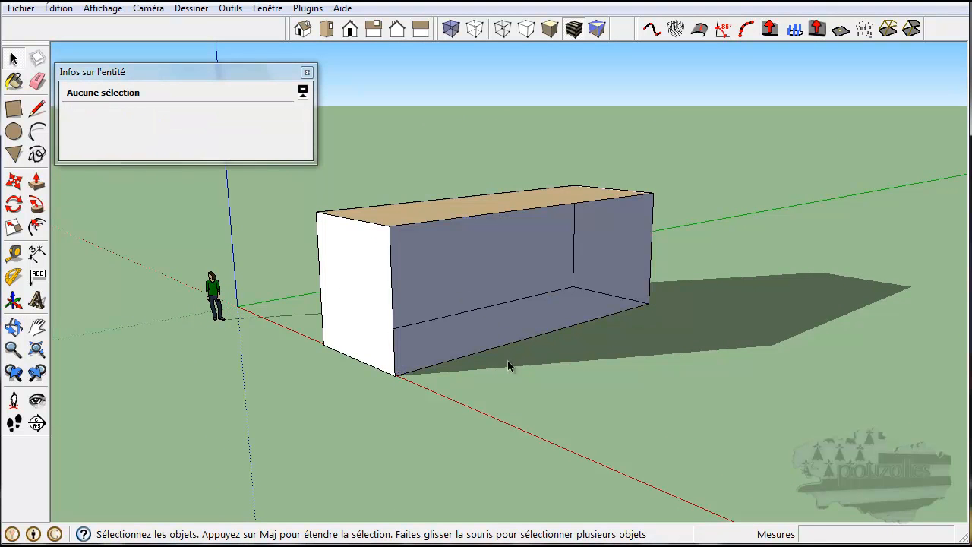
Inspect the underside of the top face from below and the entity information of the interior end face.
key(o)
drag(506, 356, 469, 195)
key(space)
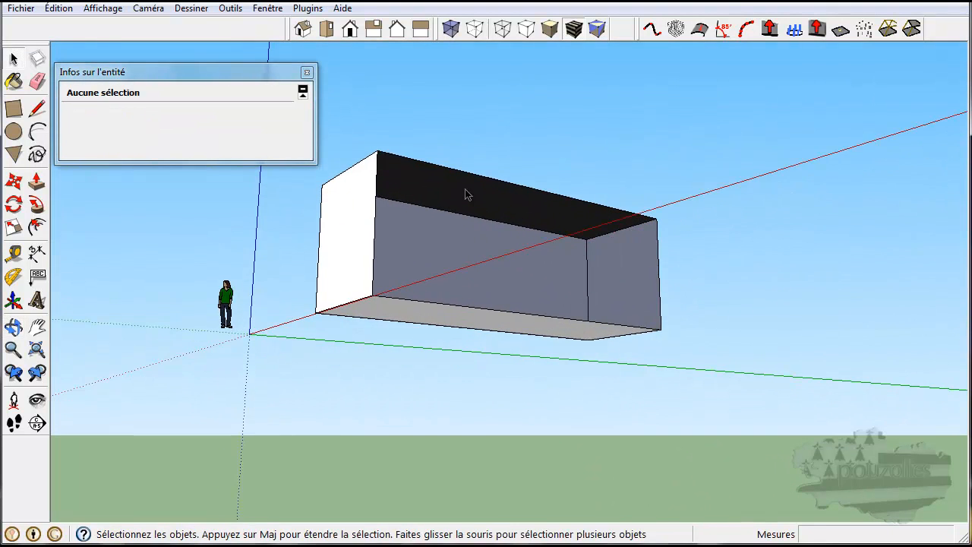
click(620, 275)
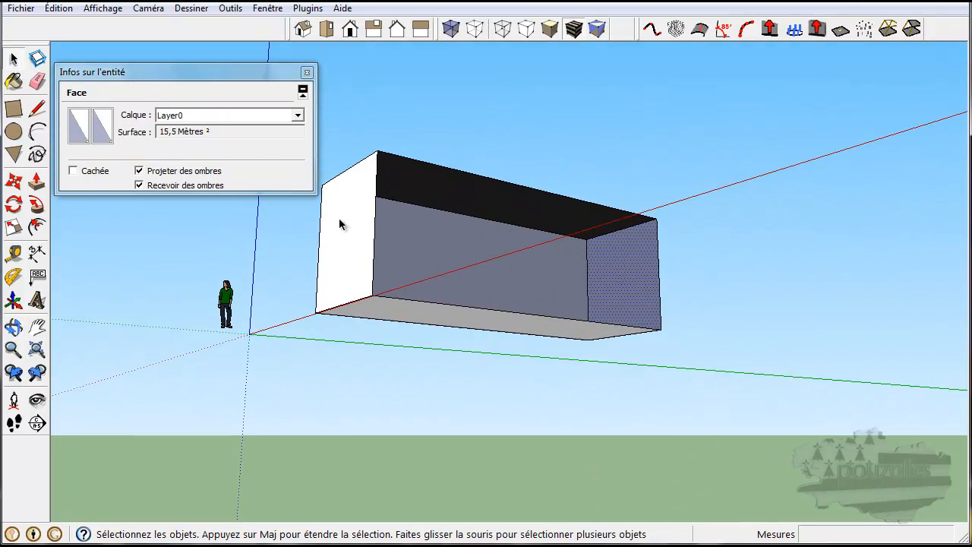
Set the back side of the selected interior end face to the black material.
click(80, 125)
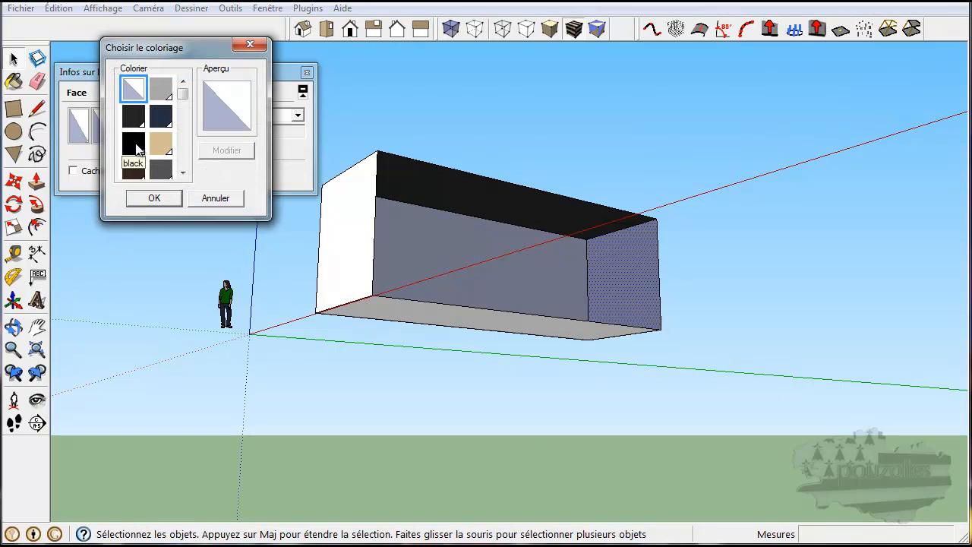
click(136, 144)
click(140, 198)
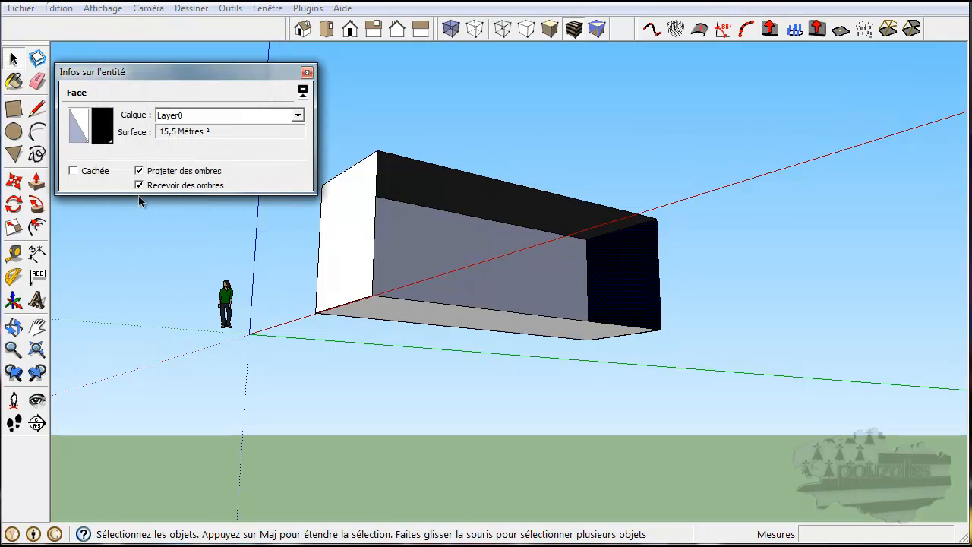
Set the front side of the same end face to the Green material.
click(79, 122)
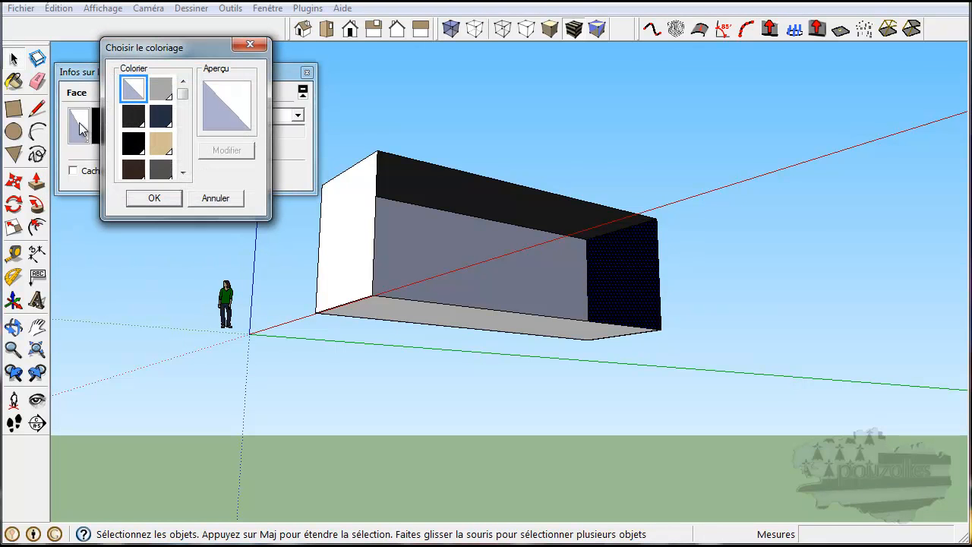
drag(180, 99, 183, 130)
click(160, 137)
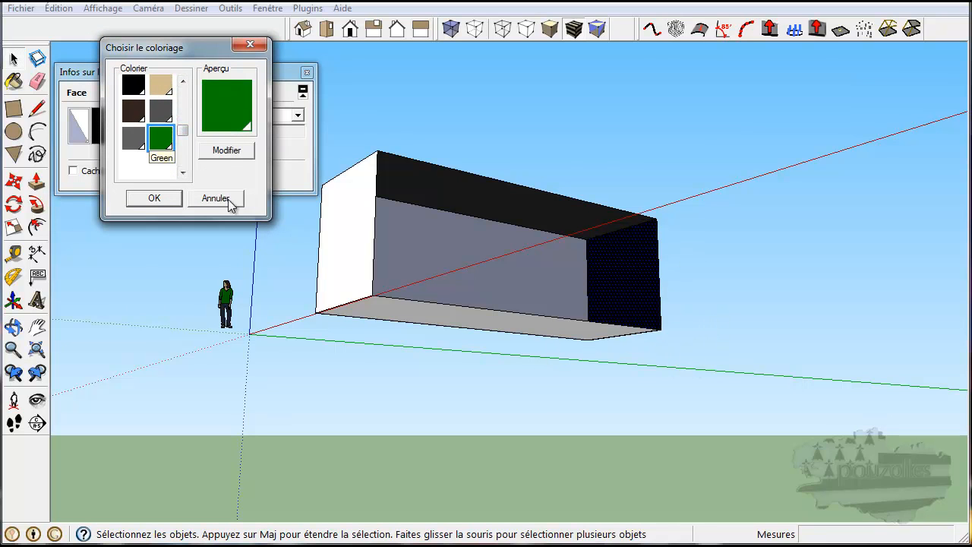
click(154, 198)
Paint the front side of the box's top face with the Bois_sol material from the Bois collection.
middle_drag(705, 348, 414, 463)
middle_drag(408, 395, 505, 445)
click(402, 232)
click(15, 83)
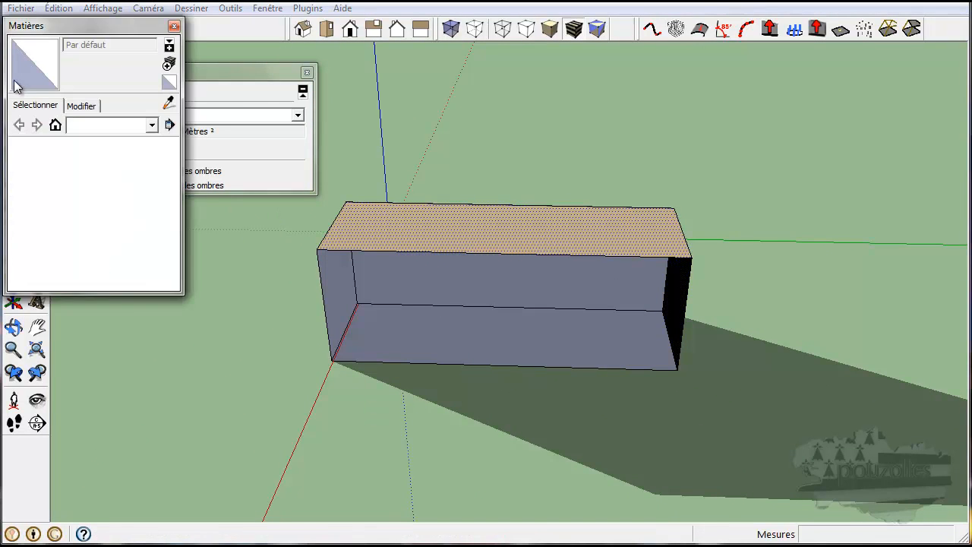
click(152, 125)
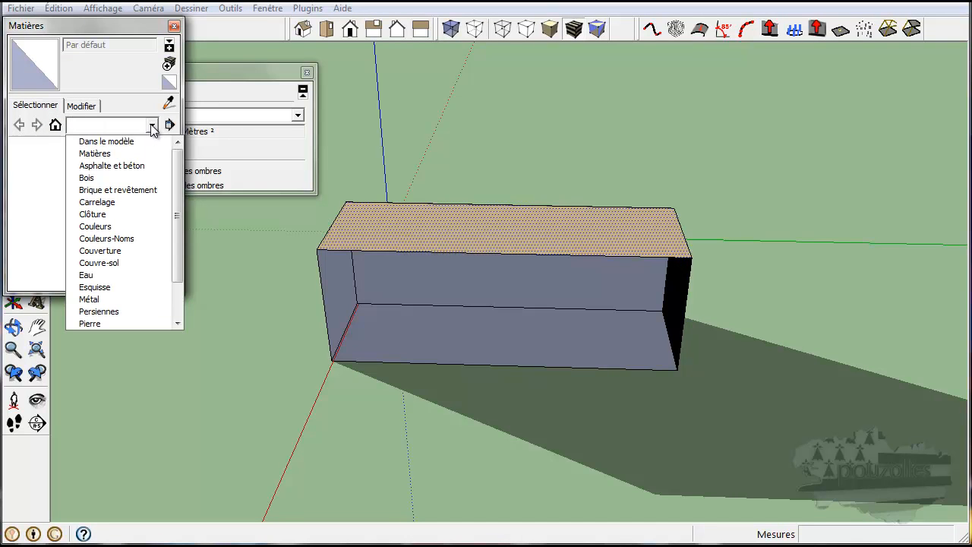
click(122, 178)
click(109, 196)
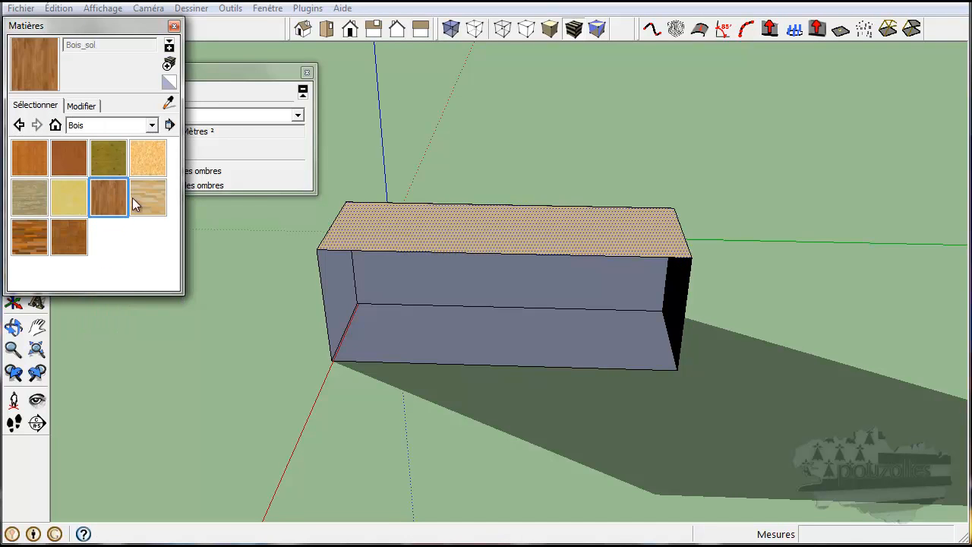
click(430, 242)
Paint the outer side of the black-backed end face, the floor, the opposite end's interior and the long interior wall with Bois_sol, and close the materials window.
mouse_move(749, 279)
middle_down()
mouse_move(662, 289)
mouse_move(494, 235)
middle_up()
click(579, 299)
click(447, 316)
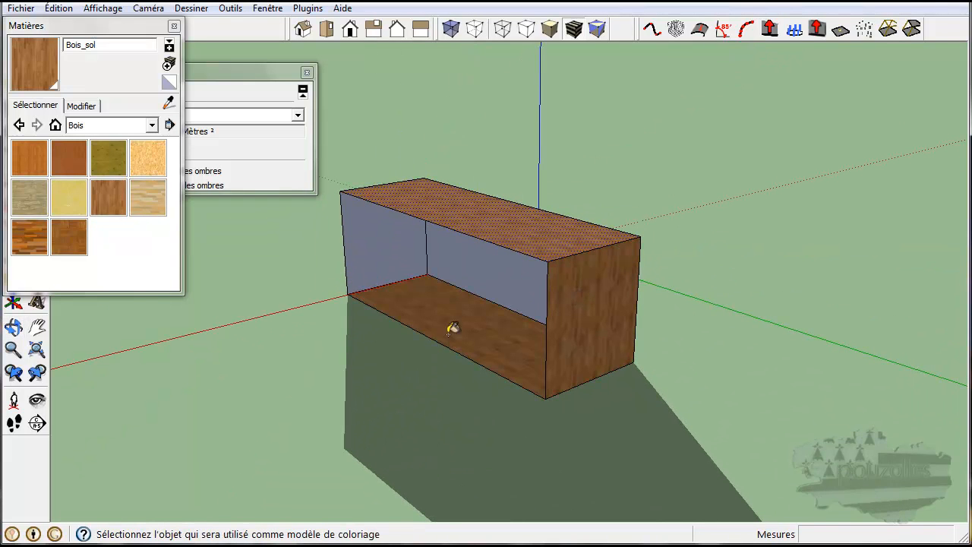
click(403, 250)
click(488, 264)
mouse_move(728, 273)
middle_down()
mouse_move(603, 404)
mouse_move(406, 377)
mouse_move(573, 215)
mouse_move(784, 310)
mouse_move(326, 406)
mouse_move(679, 269)
mouse_move(669, 251)
middle_up()
click(174, 28)
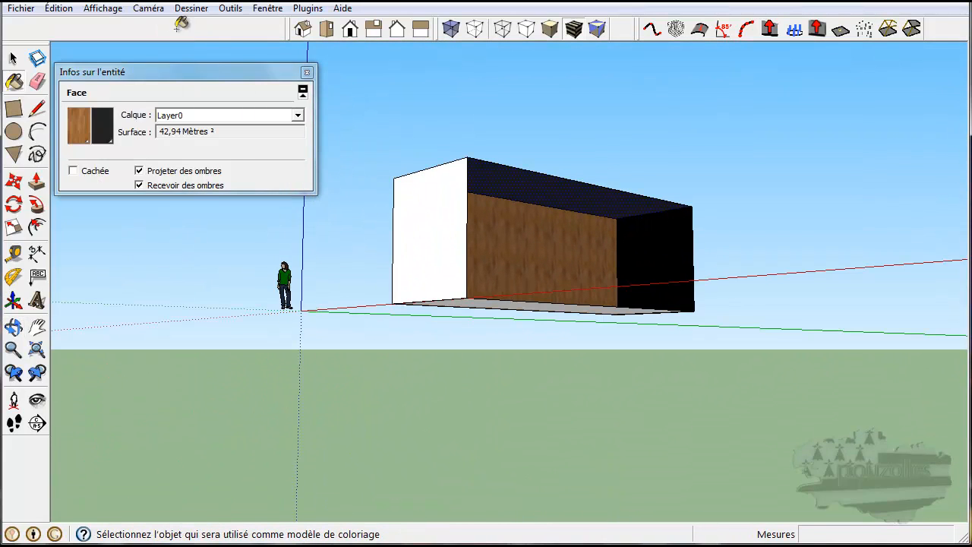
Inspect the materials and surface area of the white outer end face in its entity information.
middle_drag(411, 322, 410, 466)
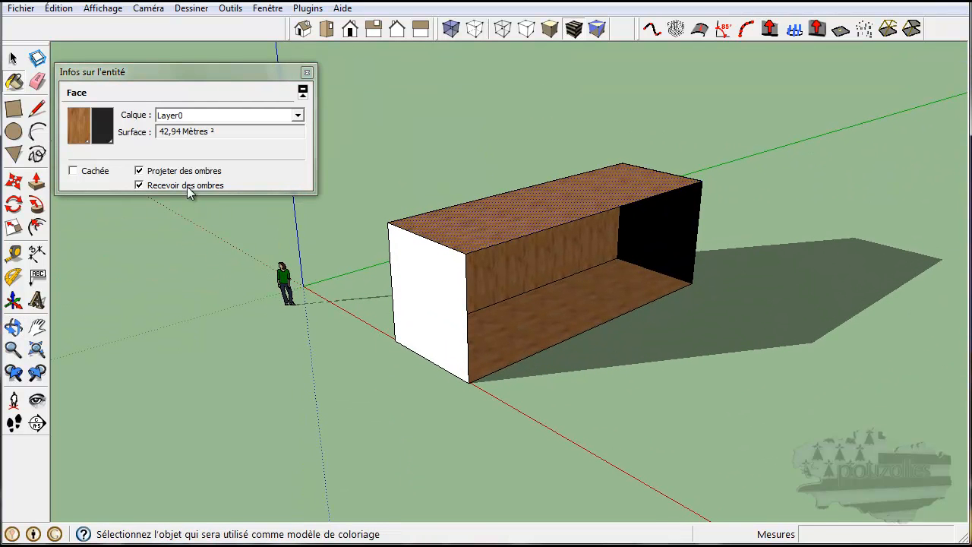
click(13, 59)
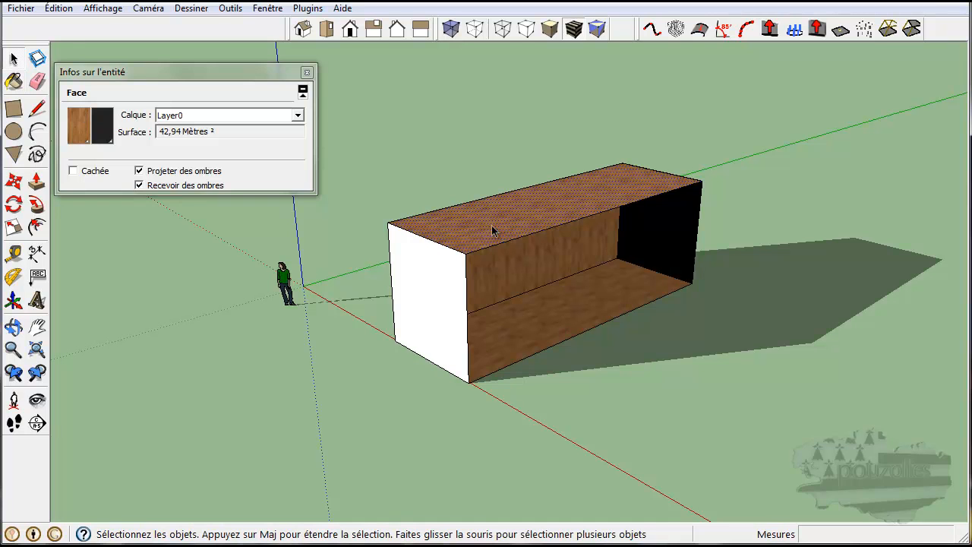
click(440, 307)
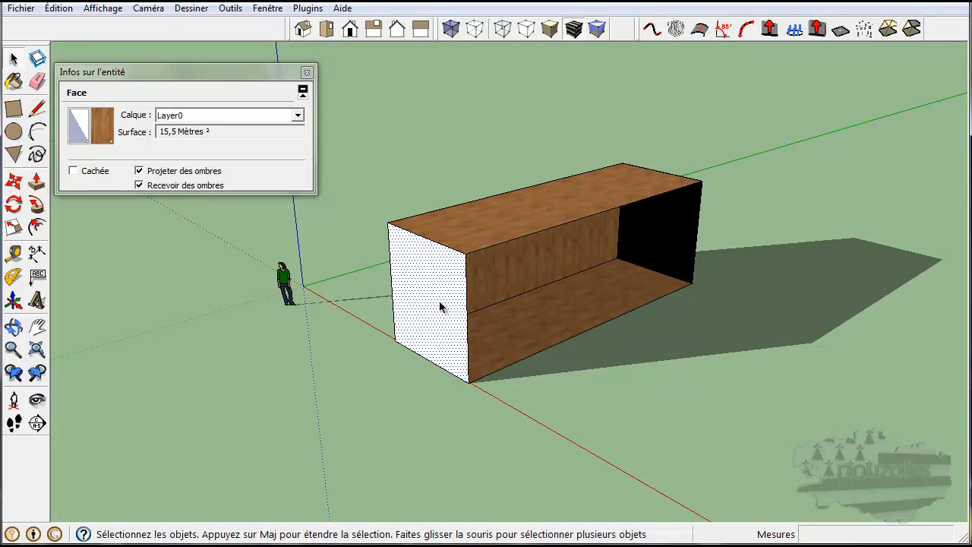
drag(216, 132, 145, 126)
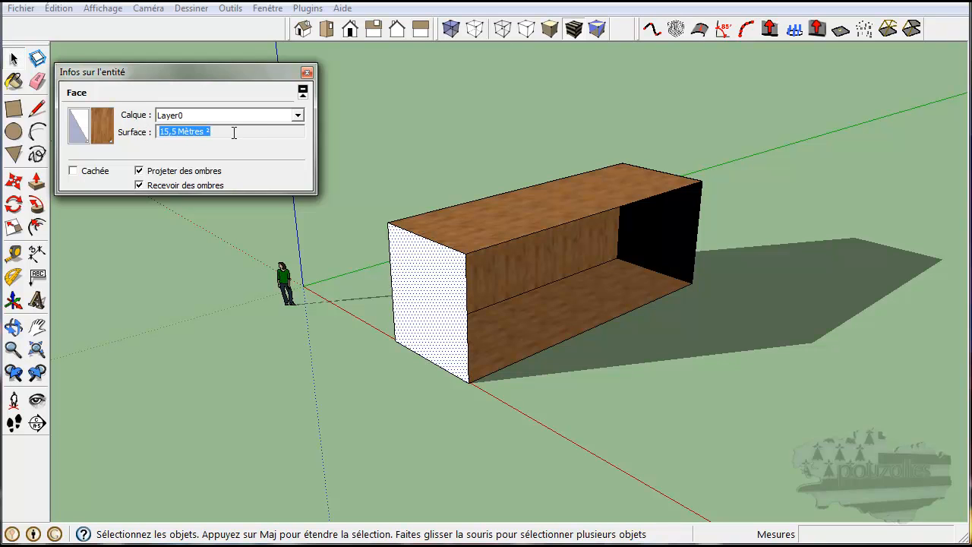
click(427, 311)
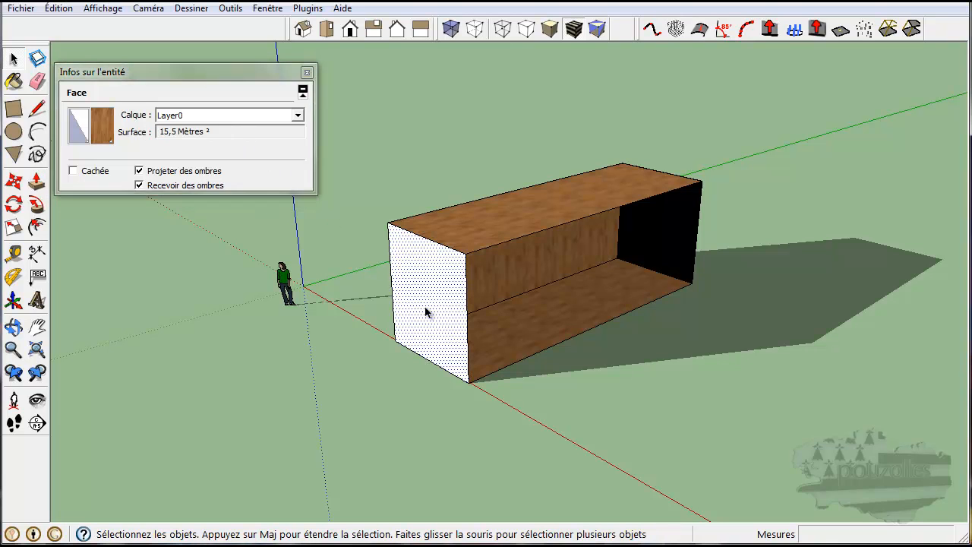